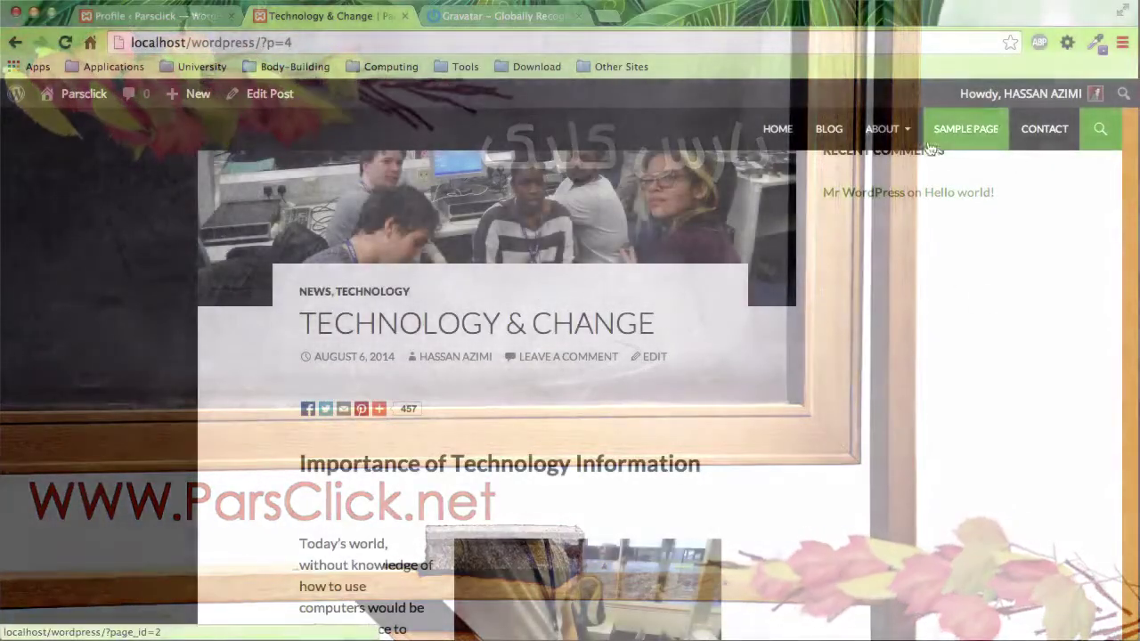
View the WordPress site's Contributors page with the author's photo, then switch to the Gravatar tab
{"action": "mouse_move", "coordinate": [886, 129]}
{"action": "left_click", "coordinate": [907, 178]}
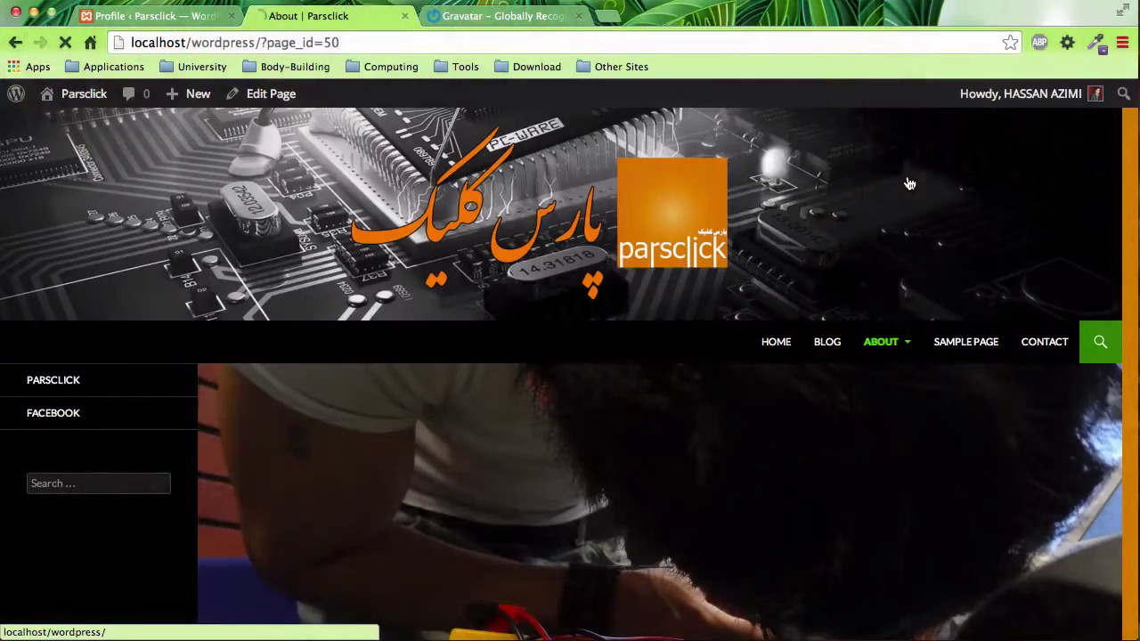
{"action": "left_click", "coordinate": [906, 178]}
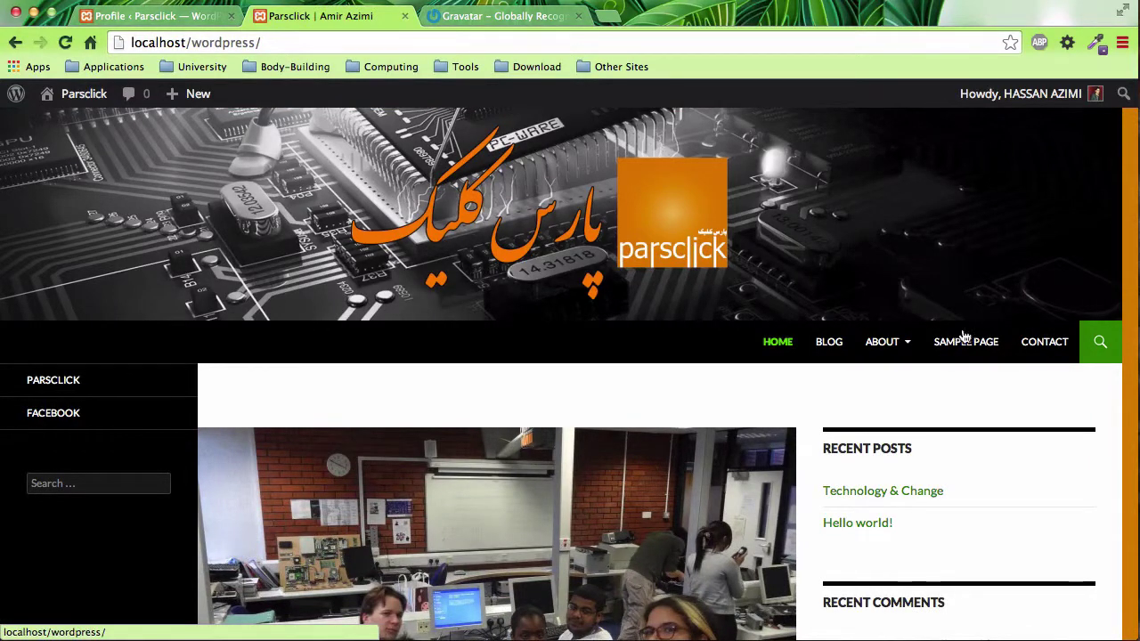
{"action": "mouse_move", "coordinate": [888, 347]}
{"action": "left_click", "coordinate": [869, 392]}
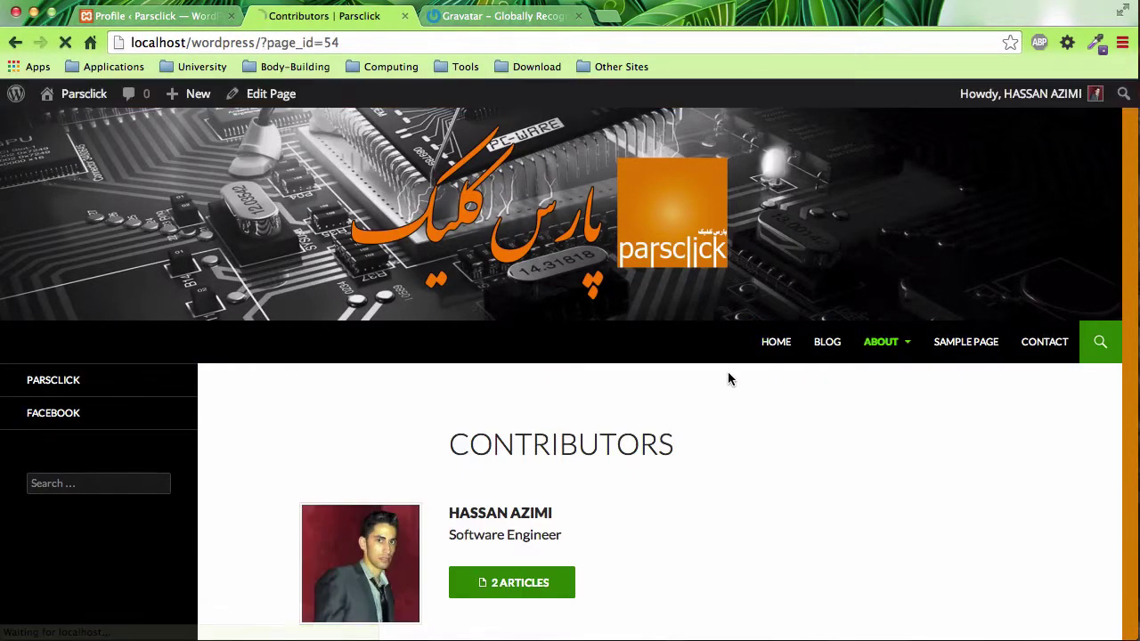
{"action": "scroll", "coordinate": [754, 496], "scroll_direction": "down", "scroll_amount": 3}
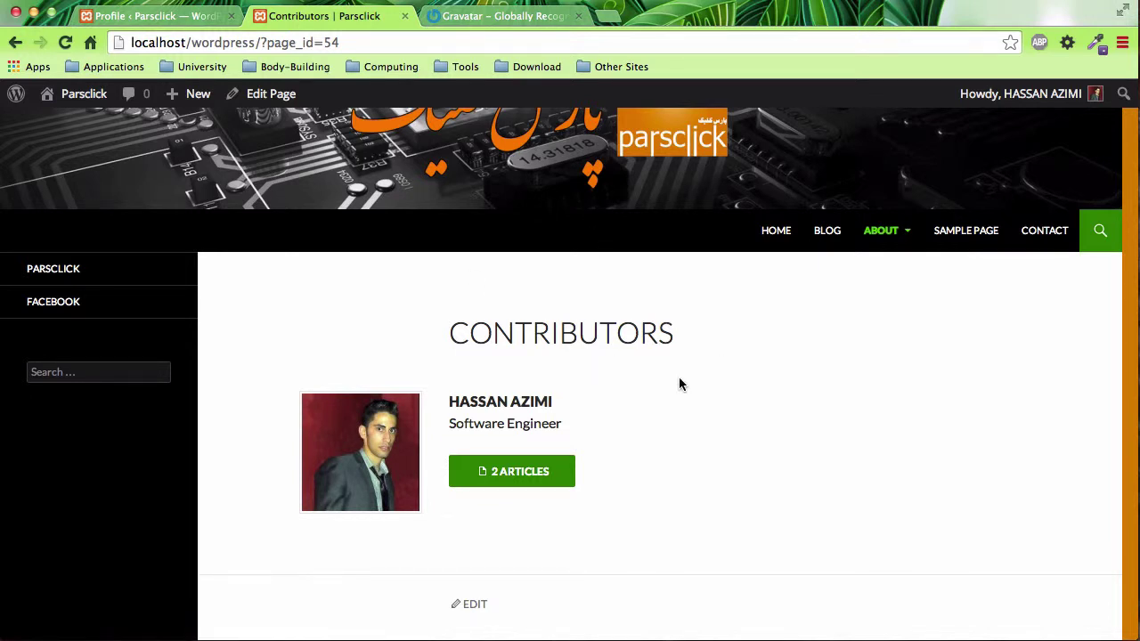
{"action": "left_click", "coordinate": [480, 16]}
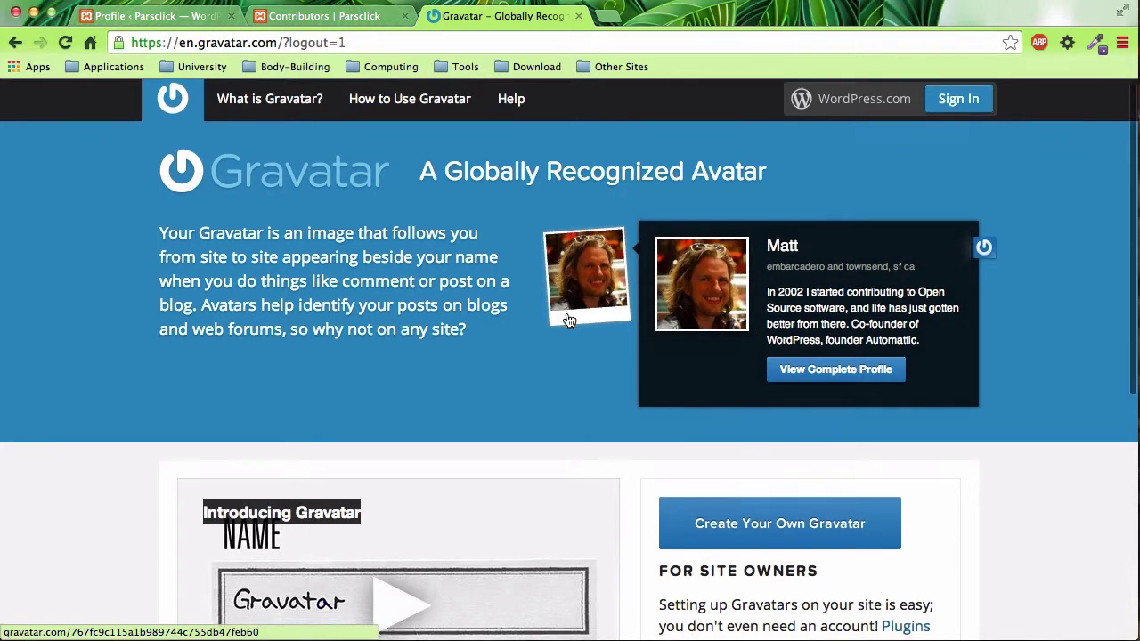
Browse the Gravatar home page, then sign in with the WordPress.com account's email and password
{"action": "scroll", "coordinate": [570, 321], "scroll_direction": "down", "scroll_amount": 5}
{"action": "scroll", "coordinate": [568, 321], "scroll_direction": "down", "scroll_amount": 5}
{"action": "scroll", "coordinate": [569, 321], "scroll_direction": "up", "scroll_amount": 5}
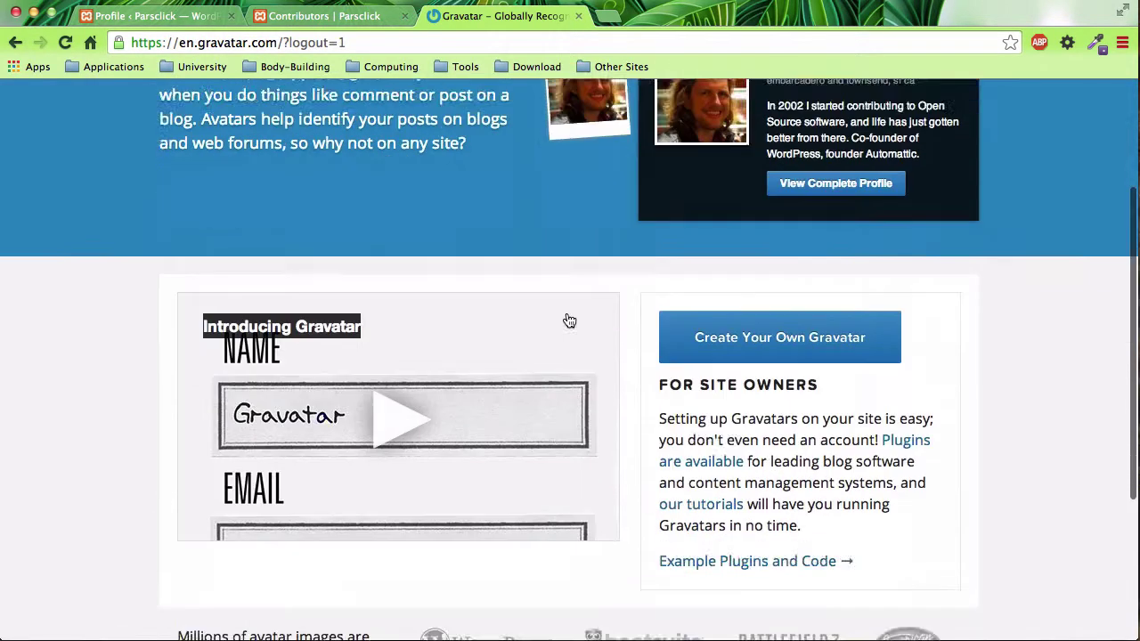
{"action": "scroll", "coordinate": [567, 330], "scroll_direction": "down", "scroll_amount": 6}
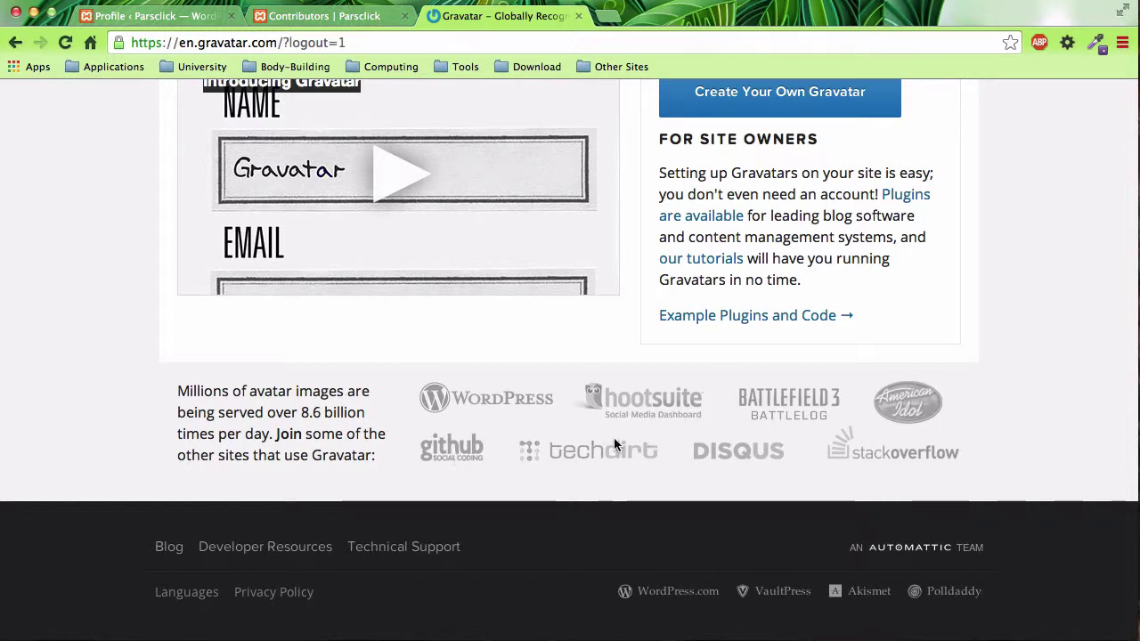
{"action": "scroll", "coordinate": [477, 397], "scroll_direction": "up", "scroll_amount": 1}
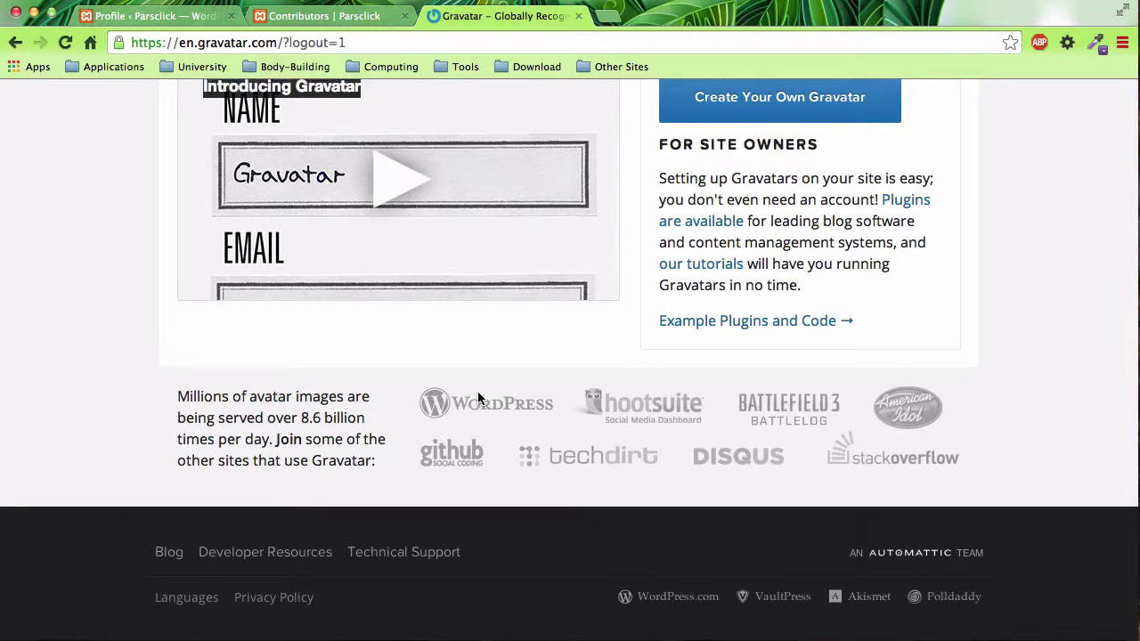
{"action": "scroll", "coordinate": [477, 397], "scroll_direction": "up", "scroll_amount": 10}
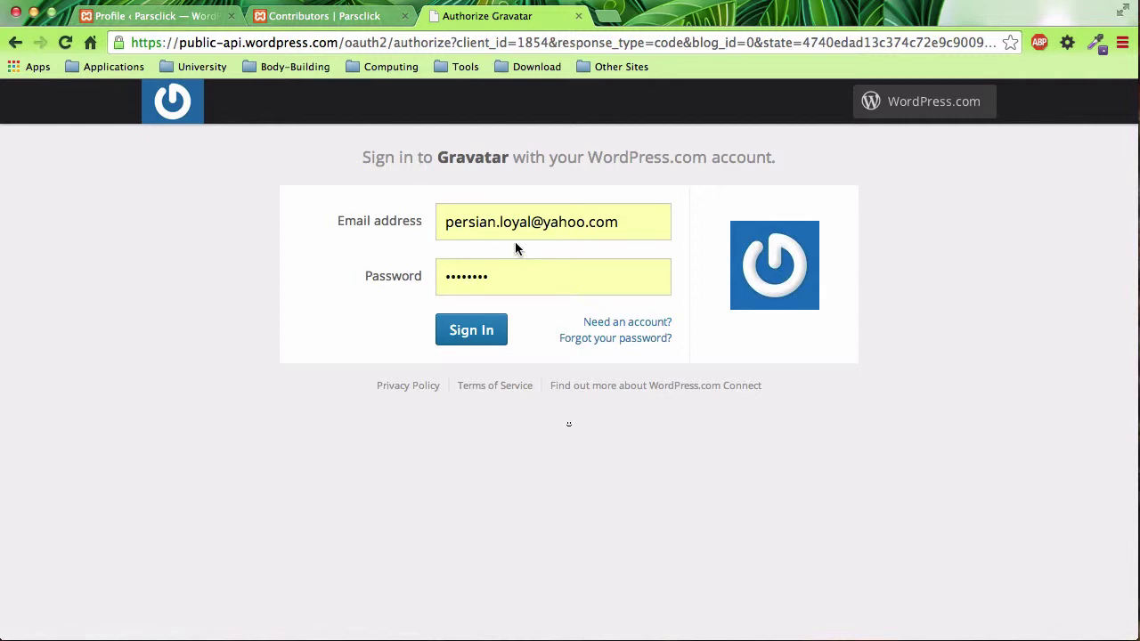
{"action": "left_click", "coordinate": [477, 328]}
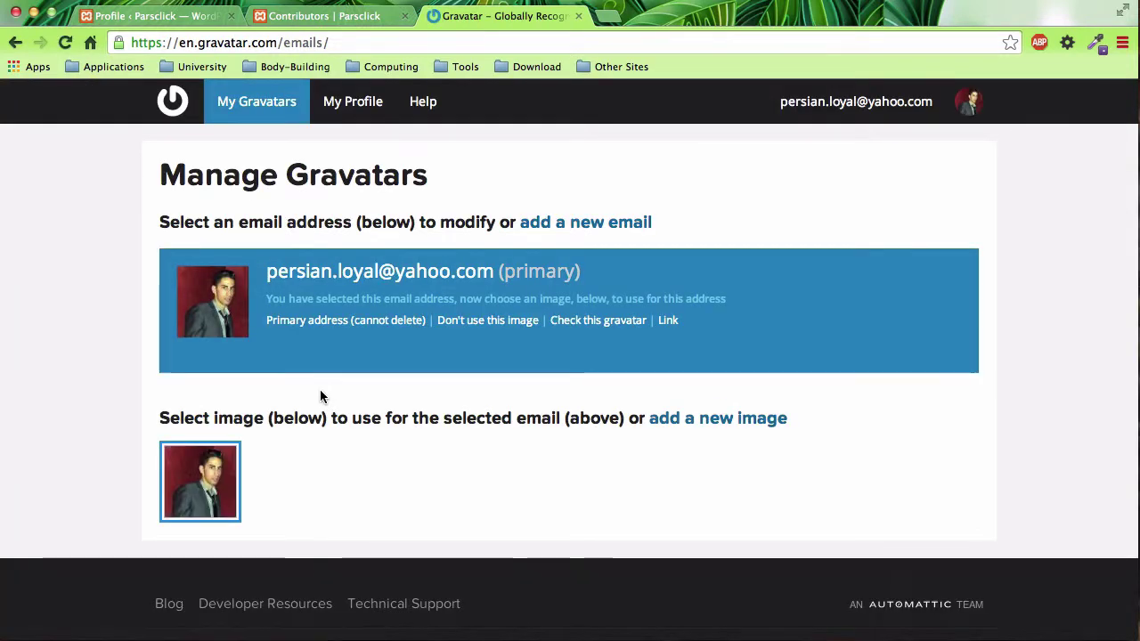
{"action": "key", "text": "F4"}
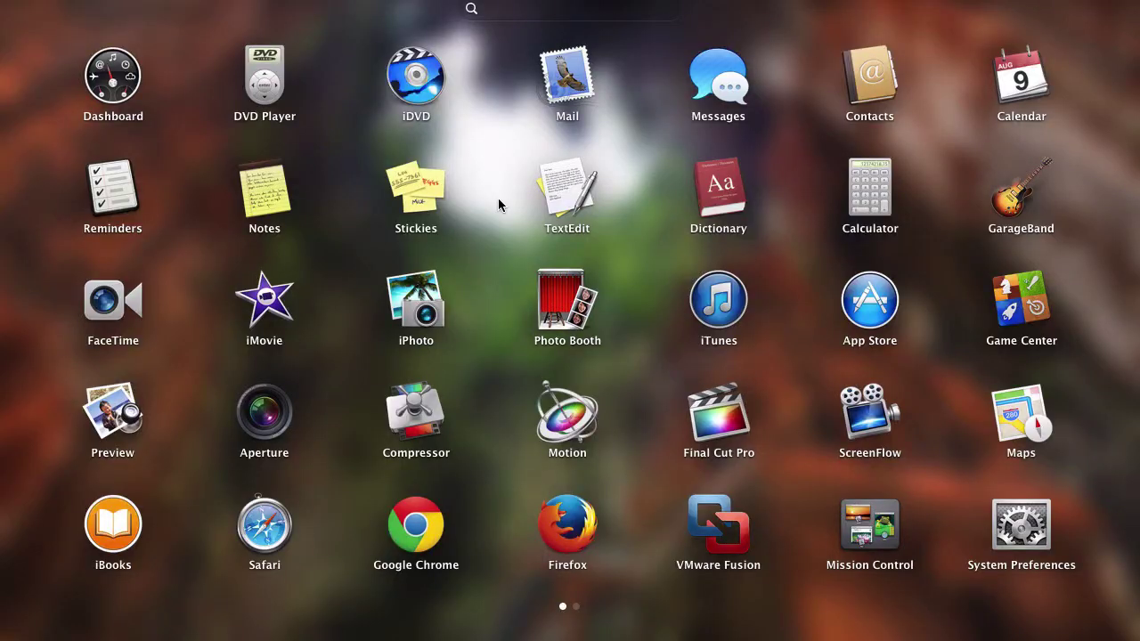
{"action": "scroll", "coordinate": [499, 204], "scroll_direction": "right", "scroll_amount": 3}
{"action": "left_click", "coordinate": [134, 77]}
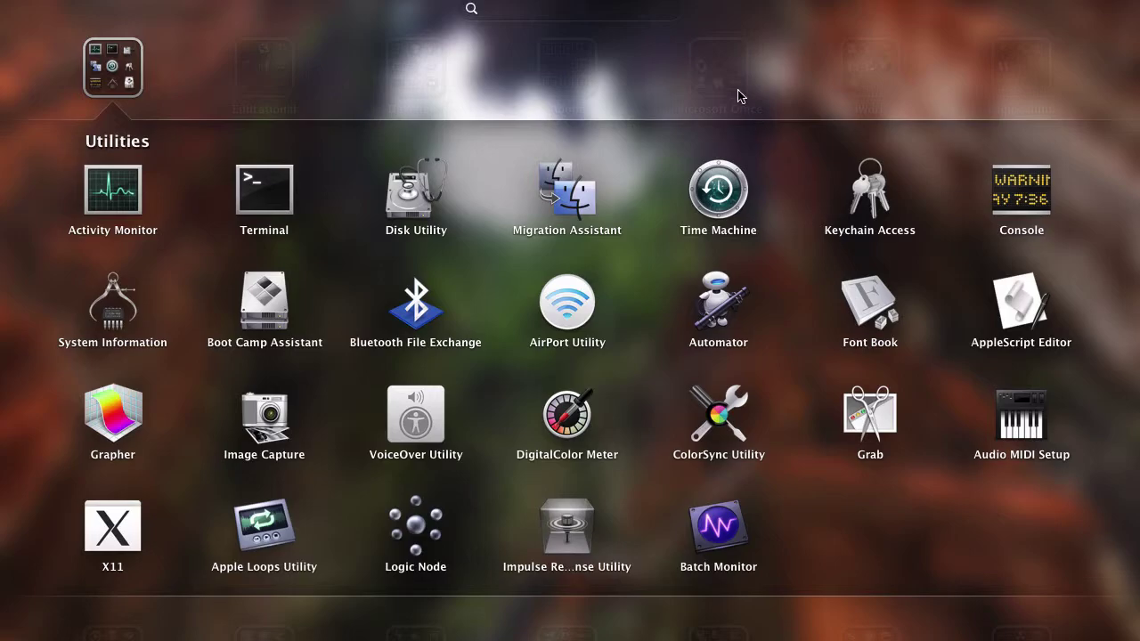
{"action": "left_click", "coordinate": [738, 97]}
{"action": "left_click", "coordinate": [713, 285]}
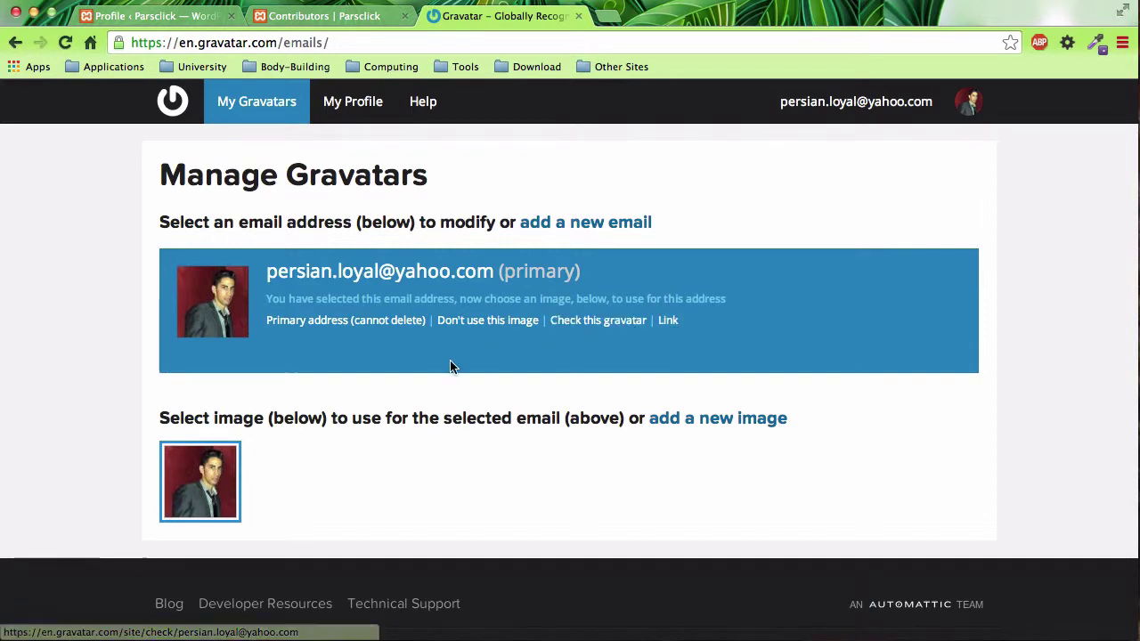
Set profile Location to 'London, UK' and About Me to 'Software Engineer currently working at parsclick.net'
{"action": "left_click", "coordinate": [343, 119]}
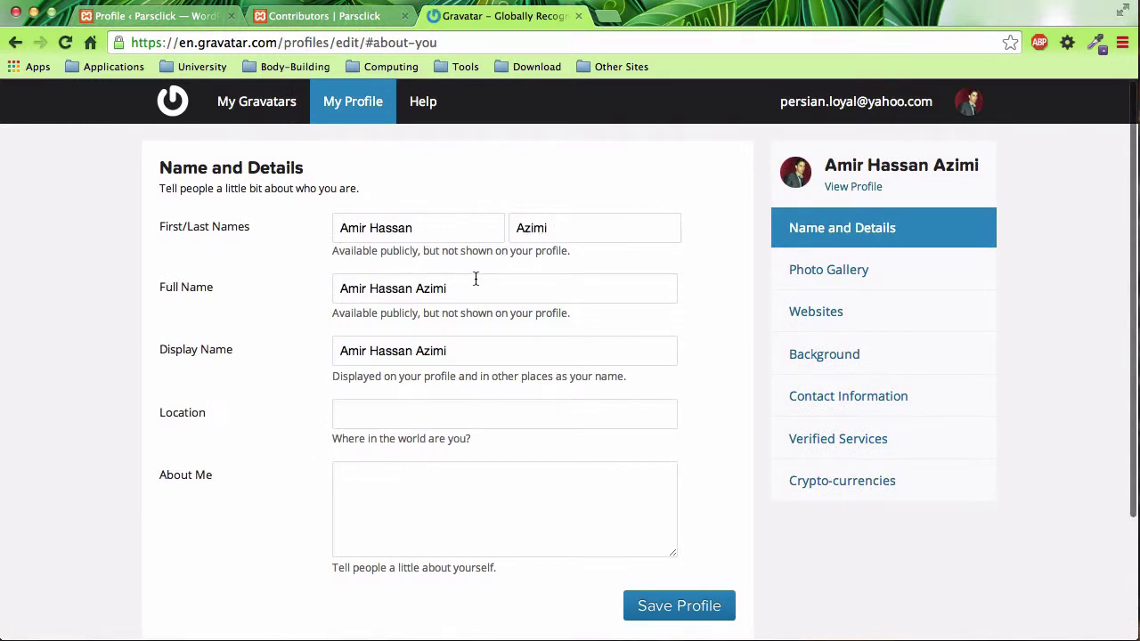
{"action": "left_click", "coordinate": [414, 421]}
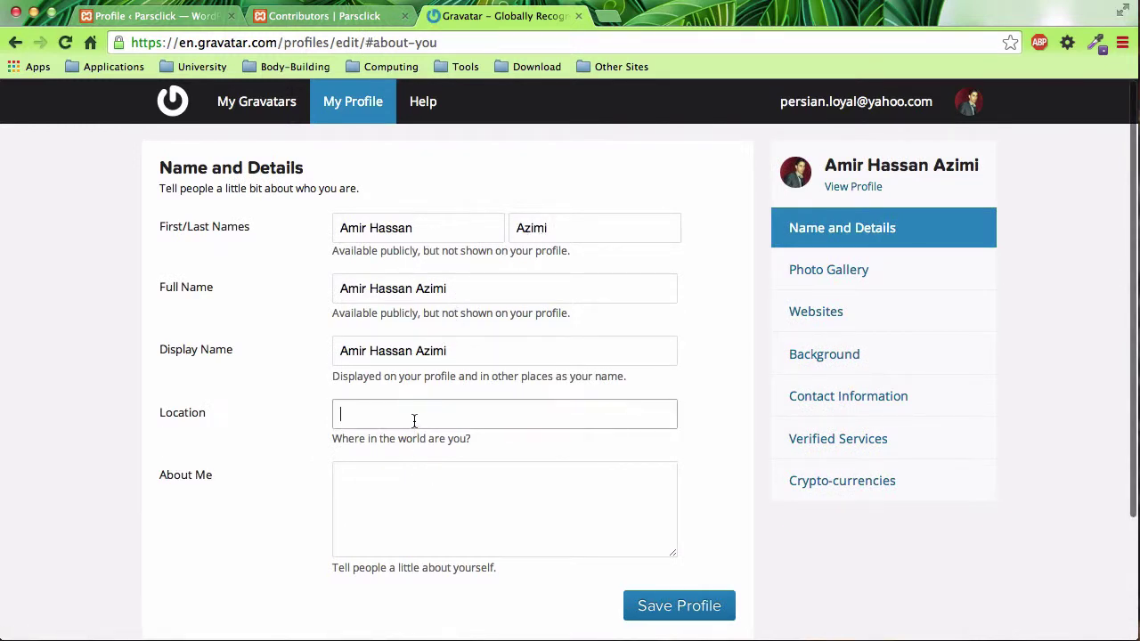
{"action": "type", "text": "London, UK"}
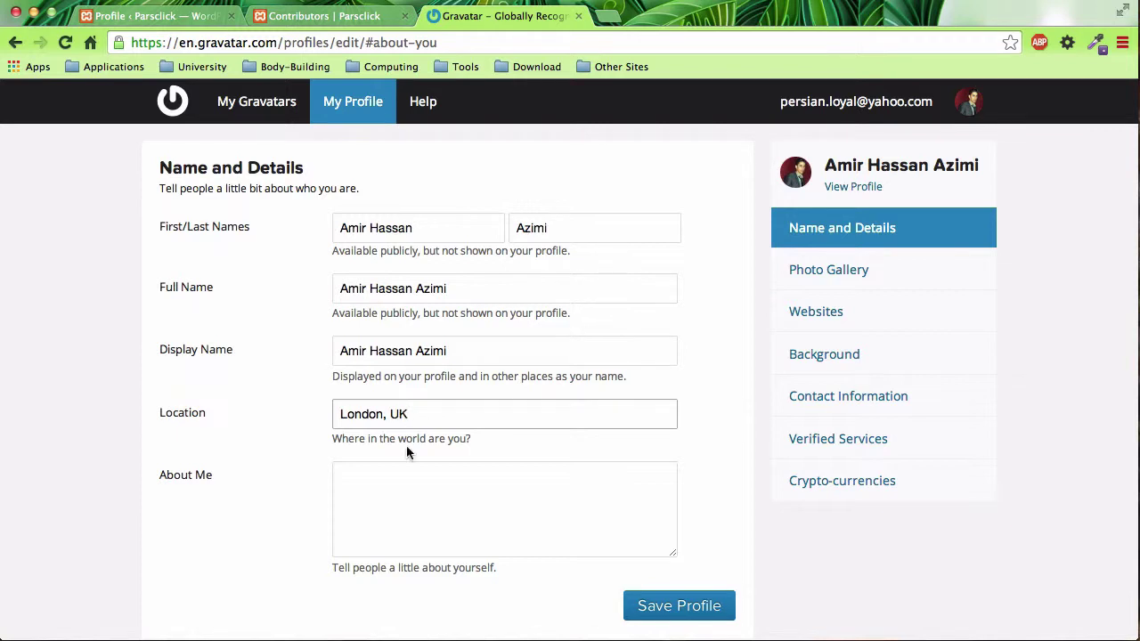
{"action": "left_click", "coordinate": [393, 492]}
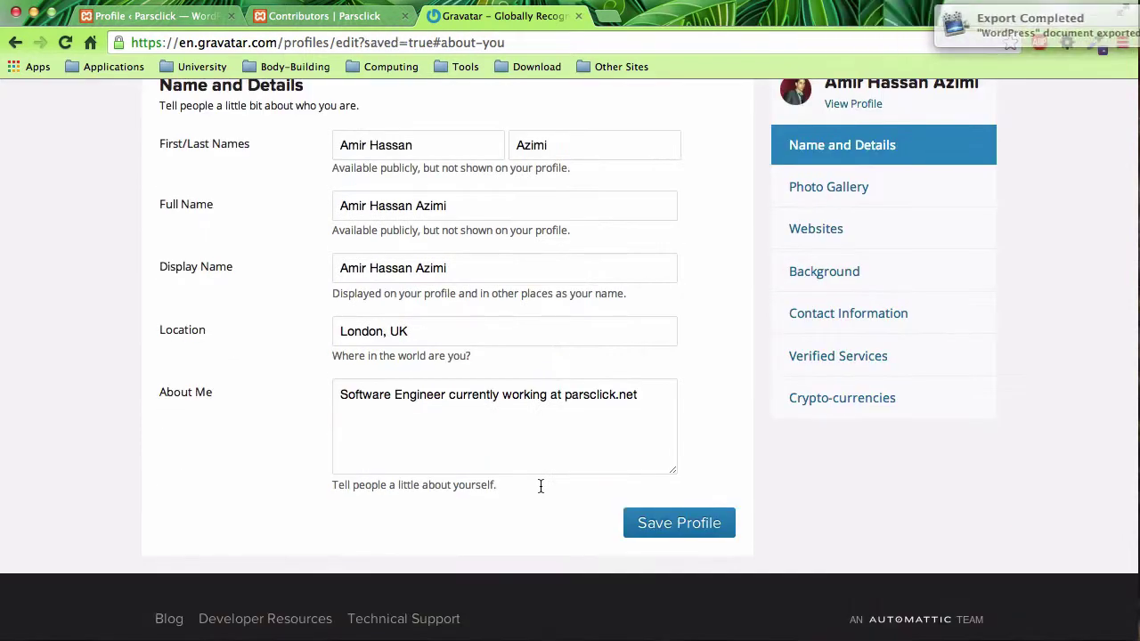
{"action": "scroll", "coordinate": [674, 265], "scroll_direction": "up", "scroll_amount": 2}
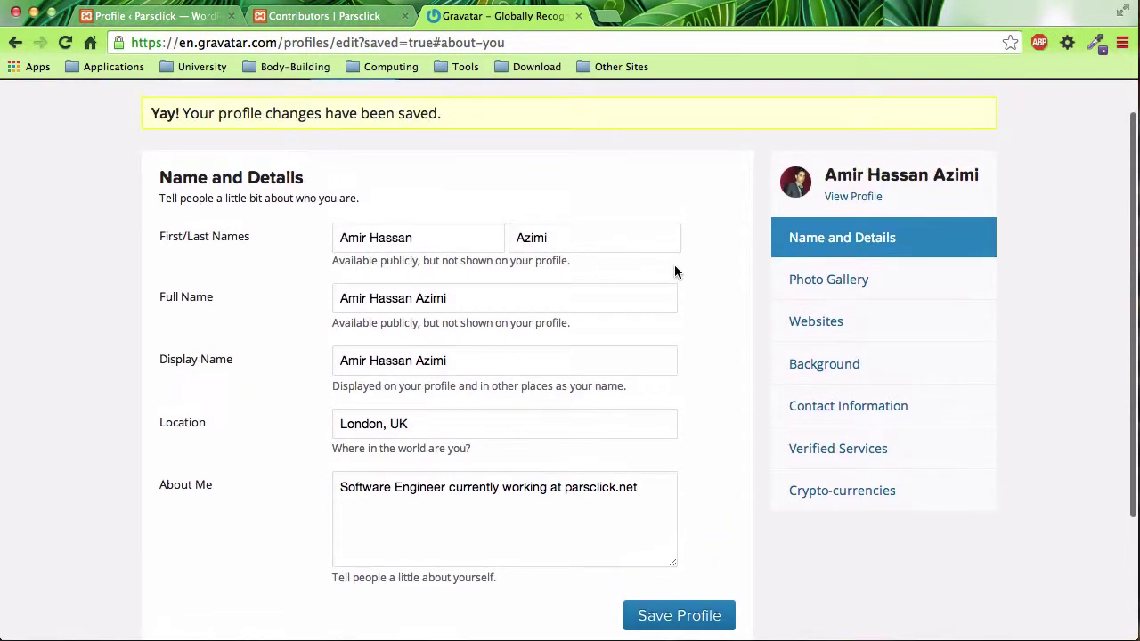
{"action": "scroll", "coordinate": [804, 285], "scroll_direction": "up", "scroll_amount": 1}
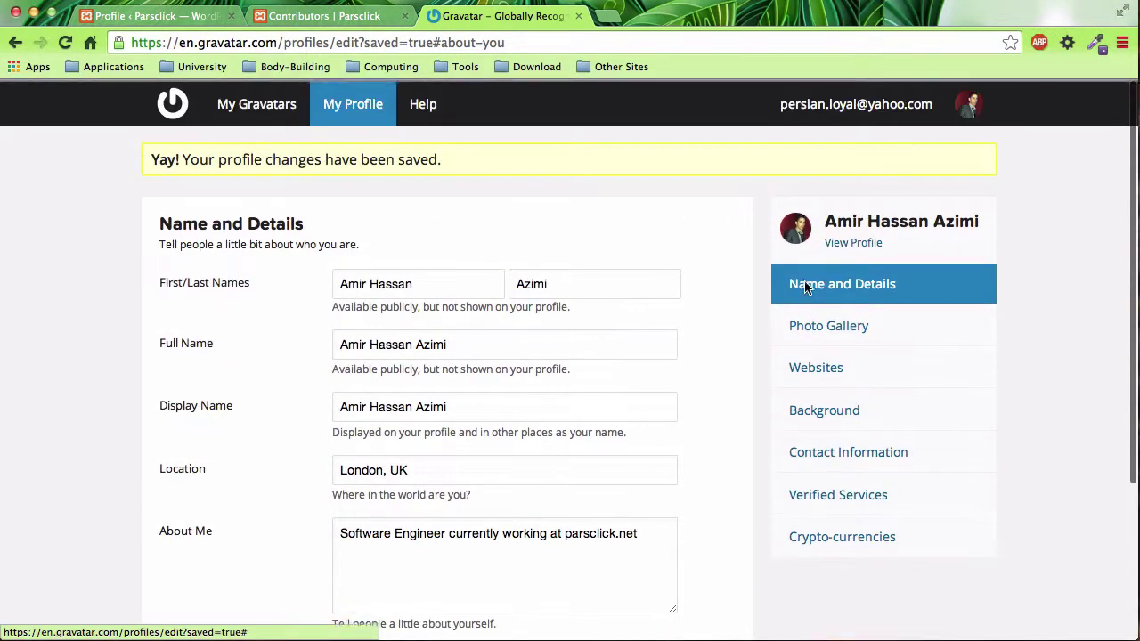
Check how the current avatar appears at every rating from Manage Gravatars
{"action": "left_click", "coordinate": [823, 327]}
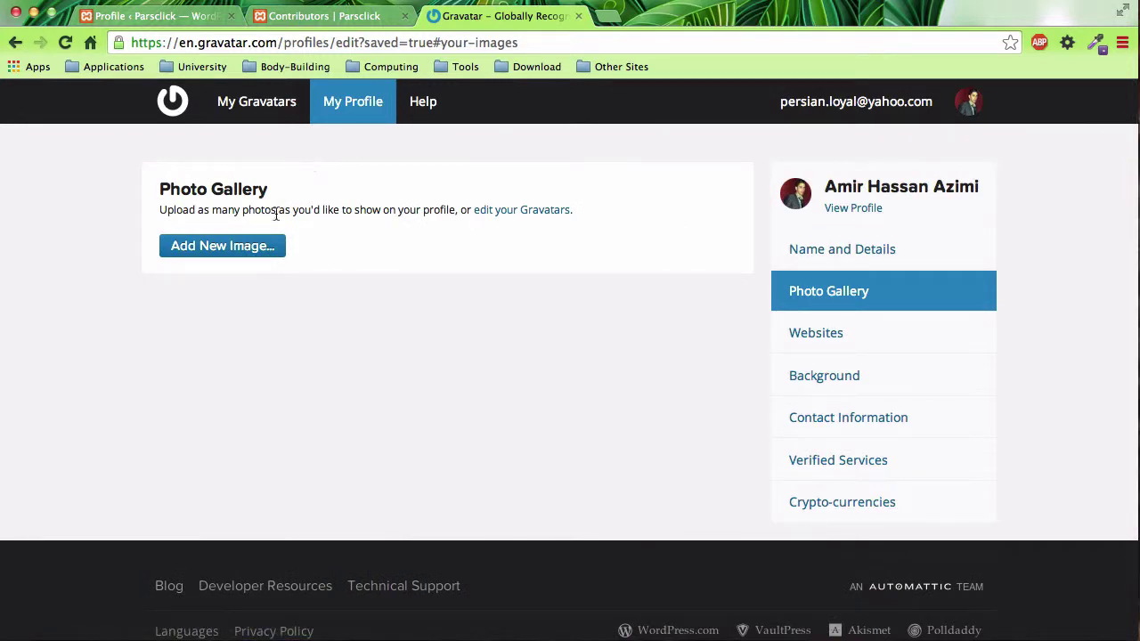
{"action": "left_click", "coordinate": [237, 114]}
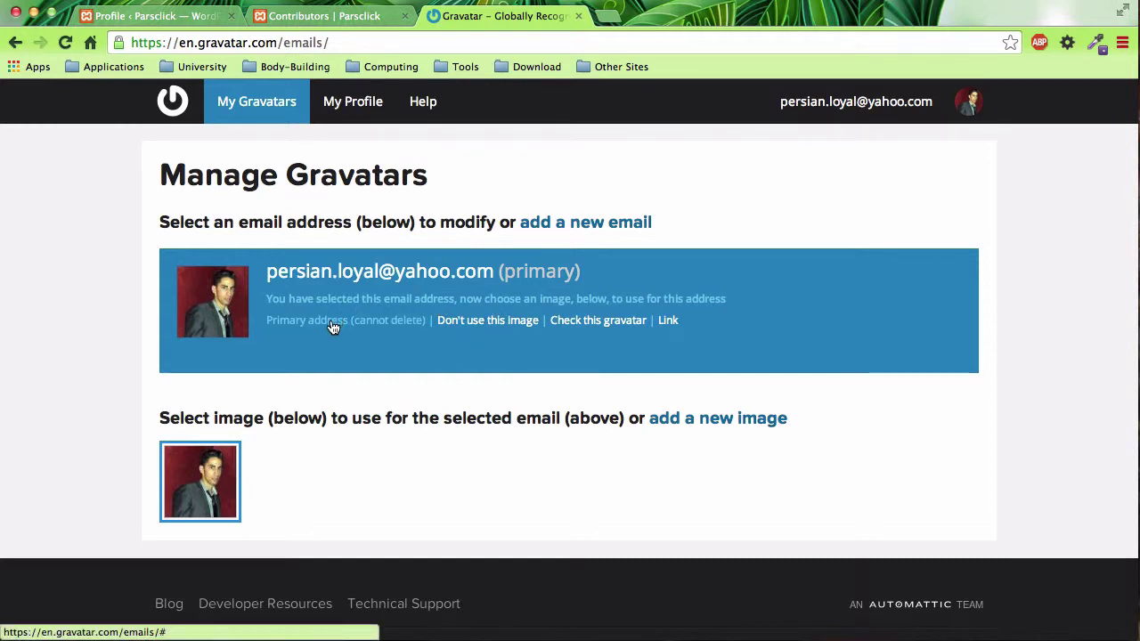
{"action": "left_click", "coordinate": [598, 322]}
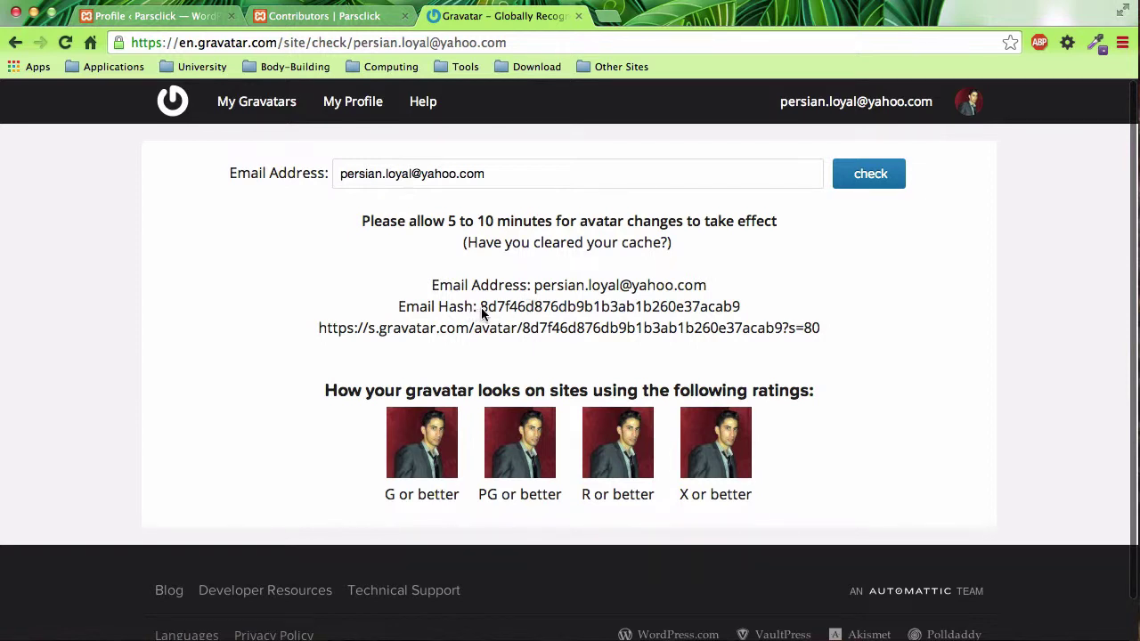
Copy the avatar image URL, load it in a new tab, then close that tab
{"action": "left_click_drag", "start_coordinate": [481, 307], "coordinate": [732, 310]}
{"action": "left_click", "coordinate": [456, 328]}
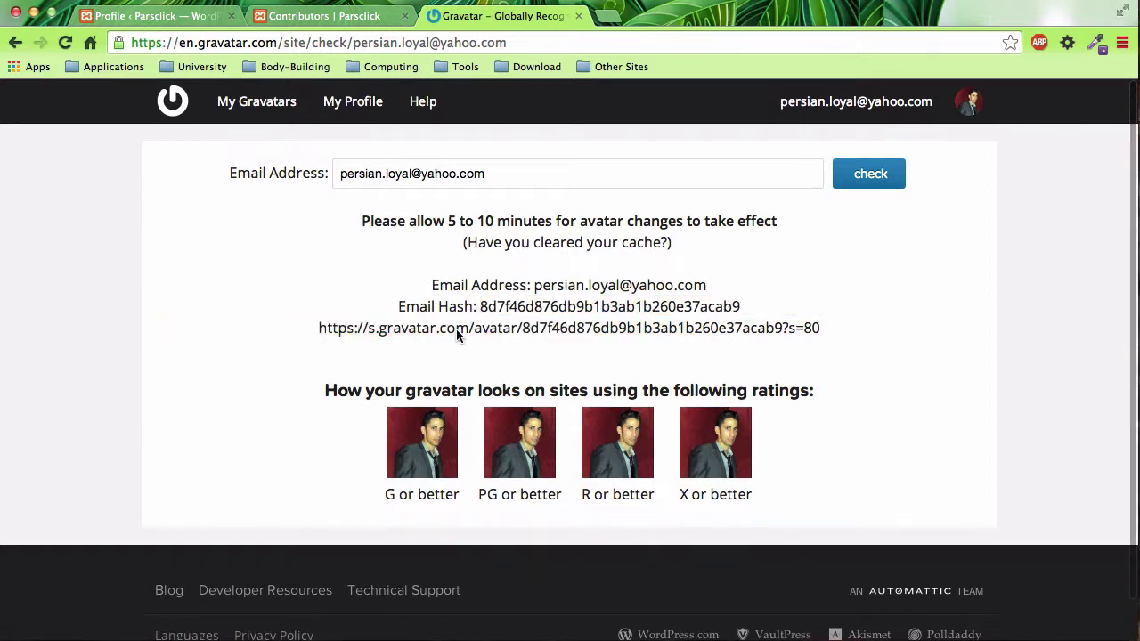
{"action": "triple_click", "coordinate": [337, 333]}
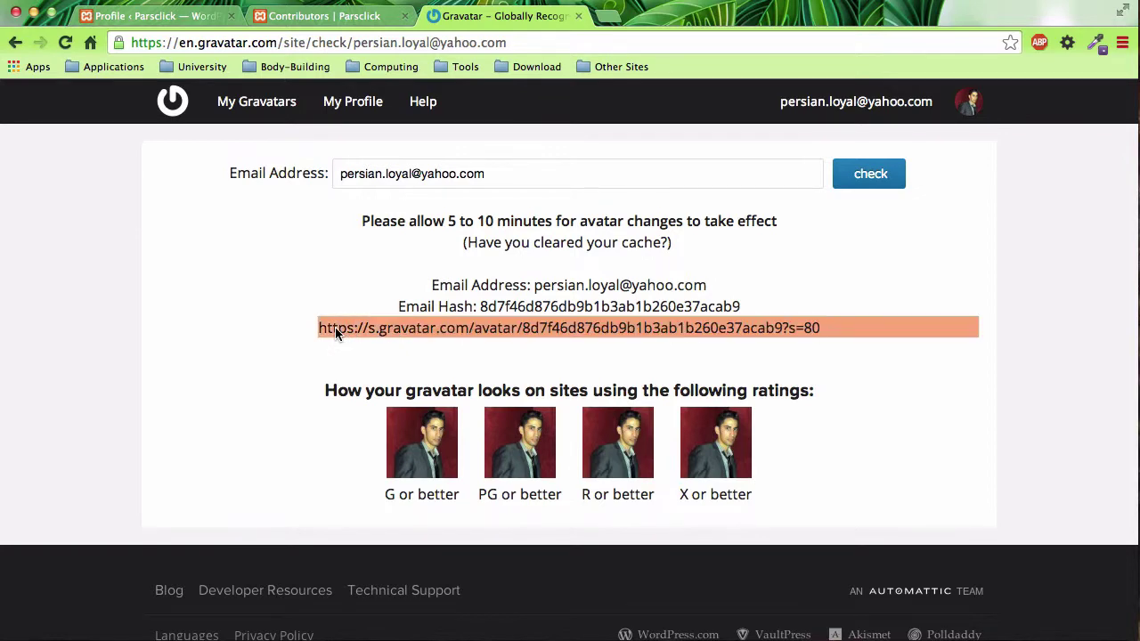
{"action": "key", "text": "super+c"}
{"action": "left_click", "coordinate": [605, 18]}
{"action": "key", "text": "super+v"}
{"action": "key", "text": "Return"}
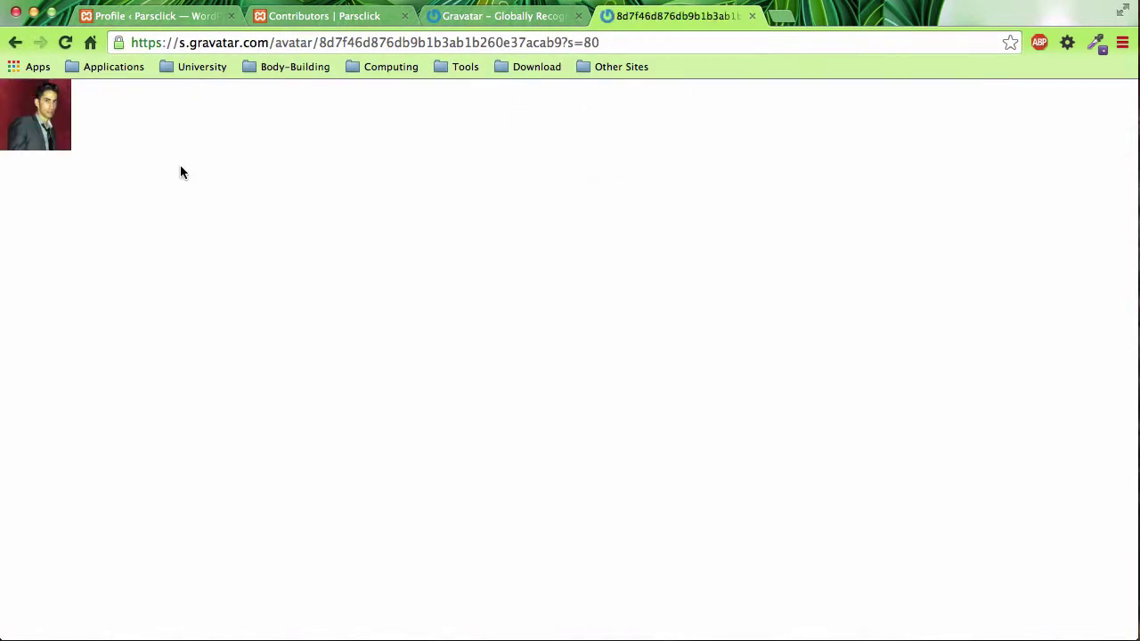
{"action": "left_click", "coordinate": [753, 16]}
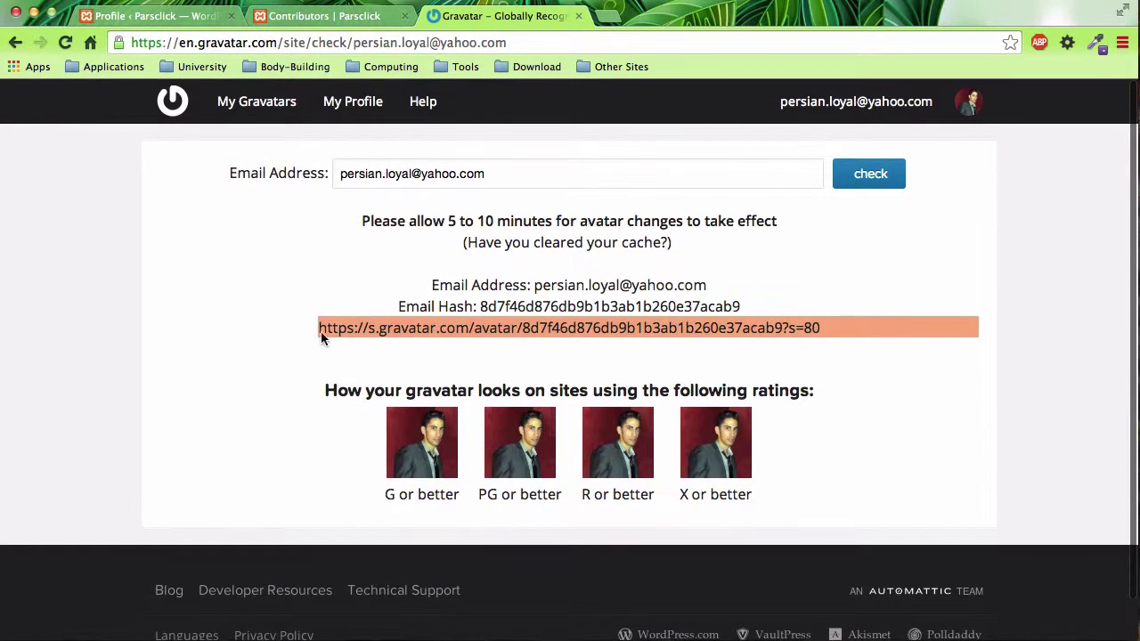
{"action": "scroll", "coordinate": [321, 331], "scroll_direction": "left", "scroll_amount": 5}
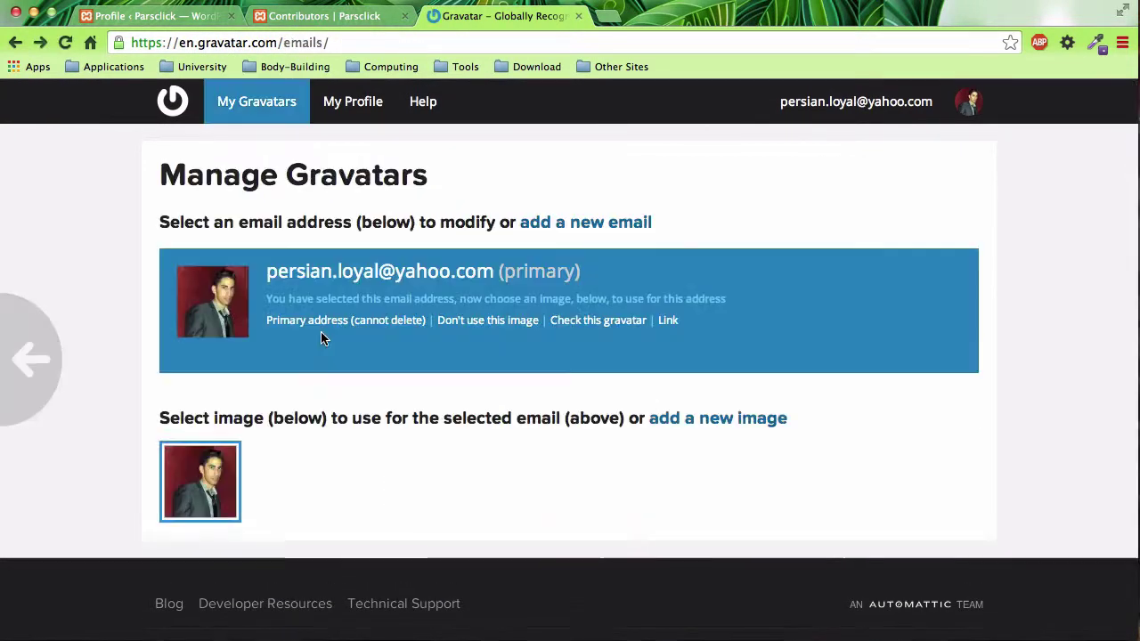
Upload 32.jpg from the Desktop to the profile's Photo Gallery
{"action": "left_click", "coordinate": [353, 109]}
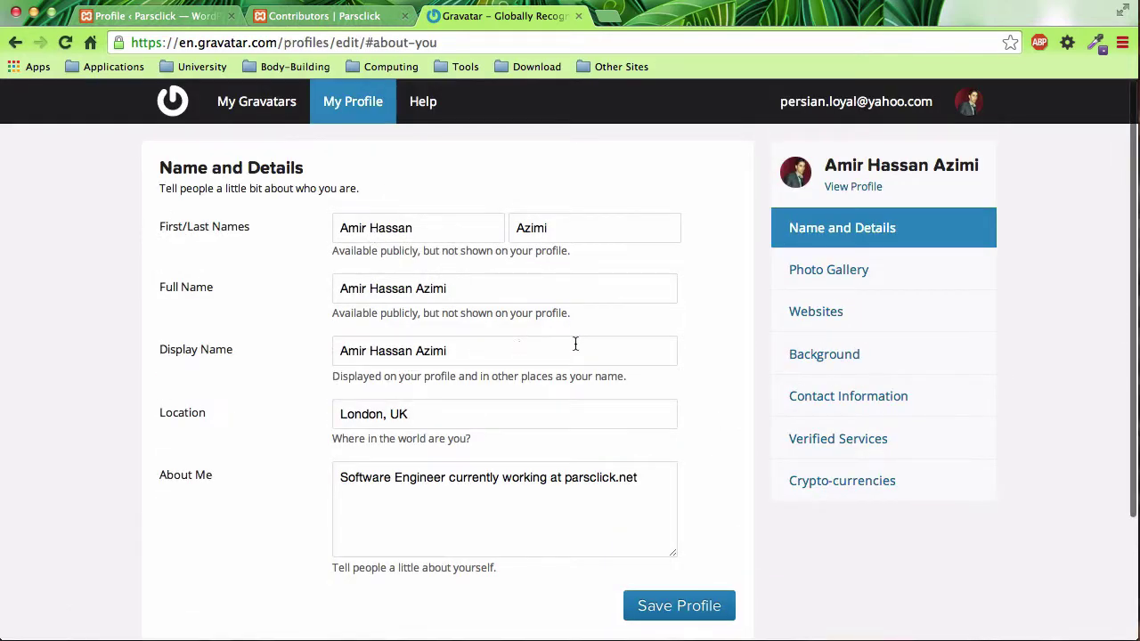
{"action": "scroll", "coordinate": [688, 417], "scroll_direction": "down", "scroll_amount": 3}
{"action": "scroll", "coordinate": [695, 424], "scroll_direction": "up", "scroll_amount": 3}
{"action": "left_click", "coordinate": [815, 283]}
{"action": "left_click", "coordinate": [236, 224]}
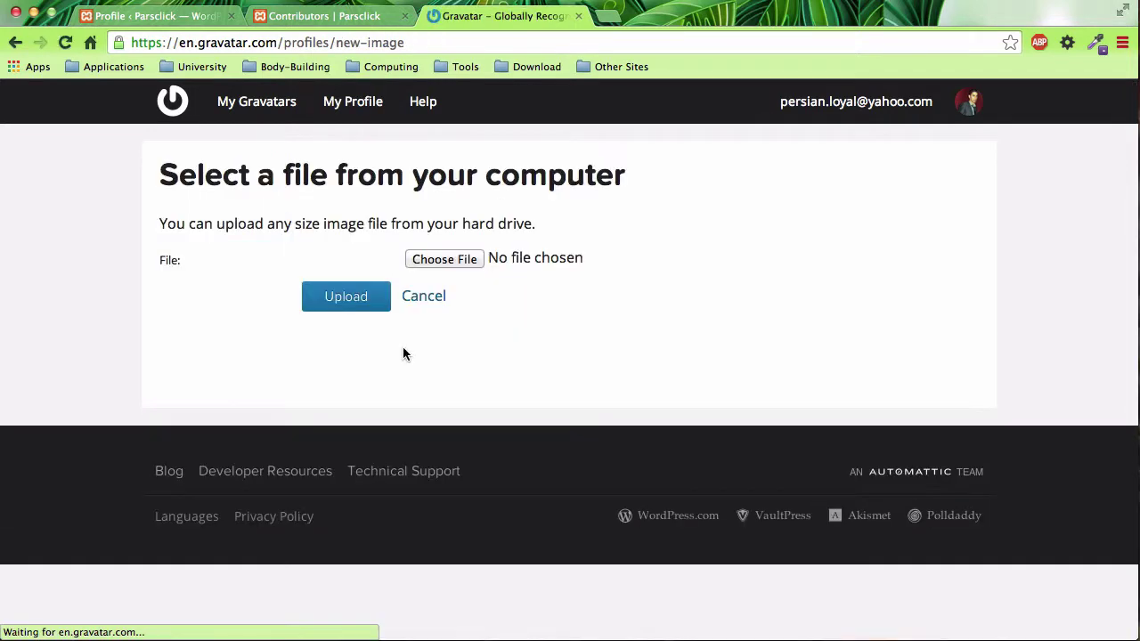
{"action": "left_click", "coordinate": [458, 264]}
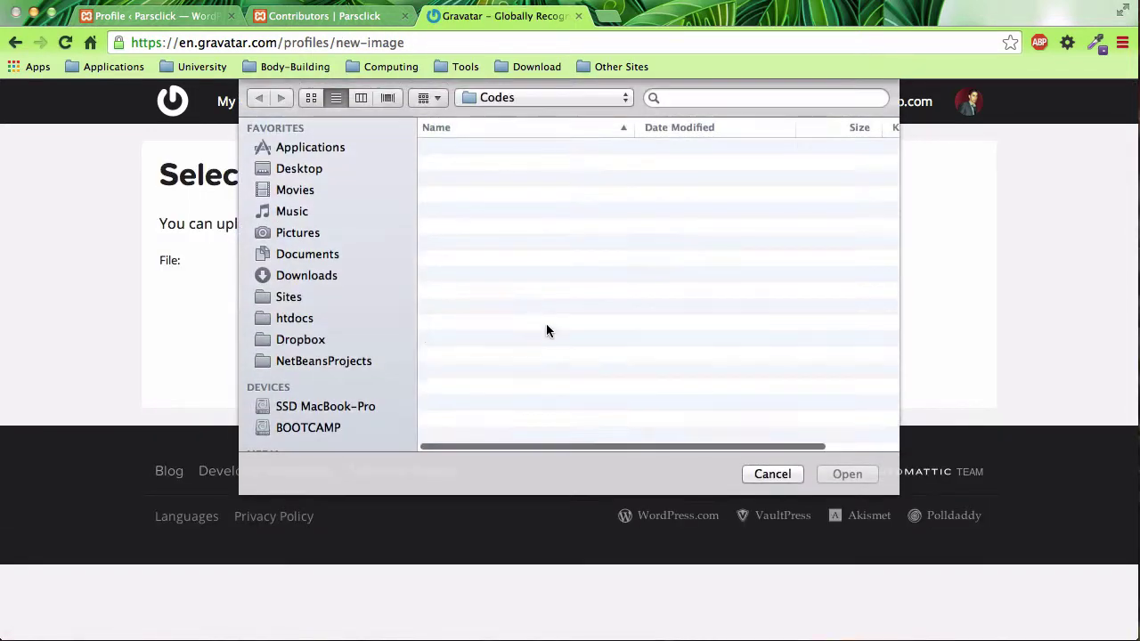
{"action": "left_click", "coordinate": [287, 168]}
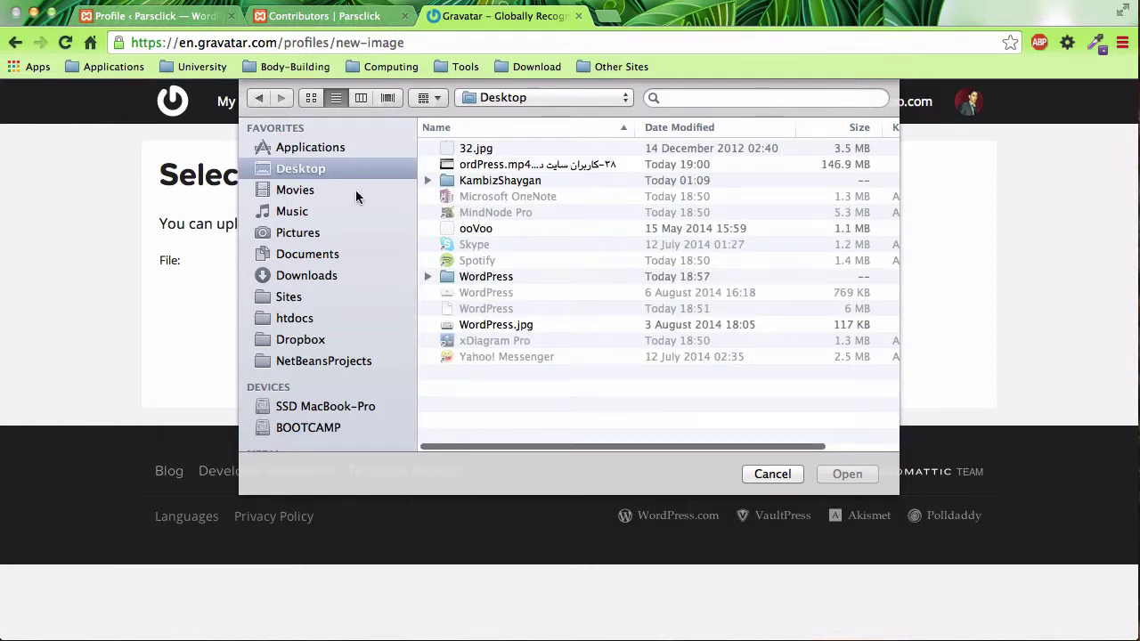
{"action": "double_click", "coordinate": [476, 150]}
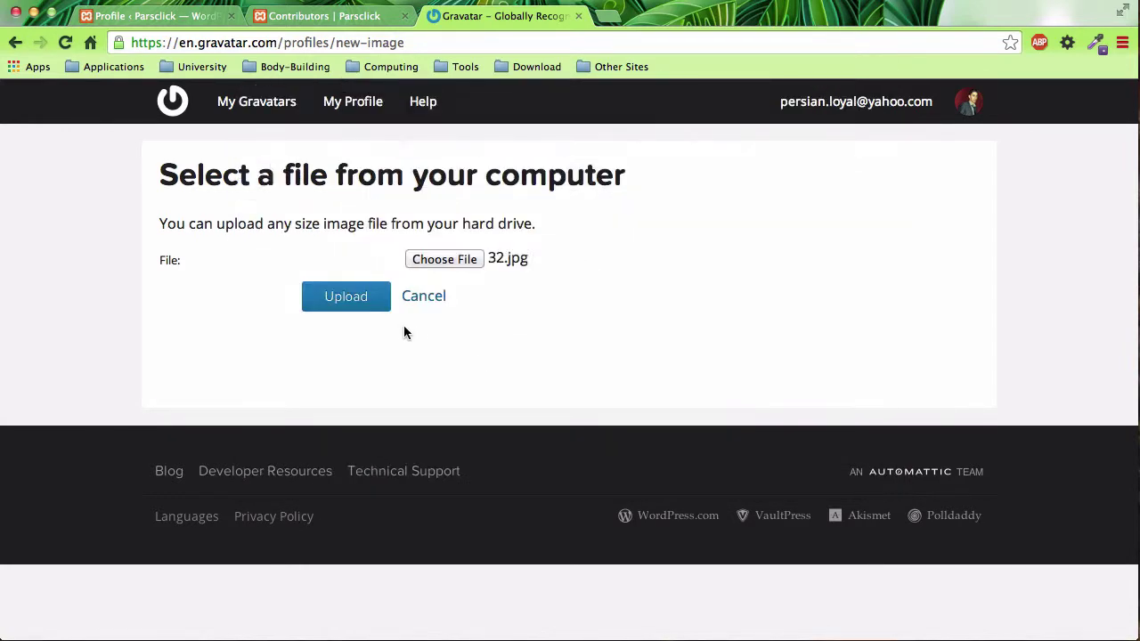
{"action": "left_click", "coordinate": [355, 299]}
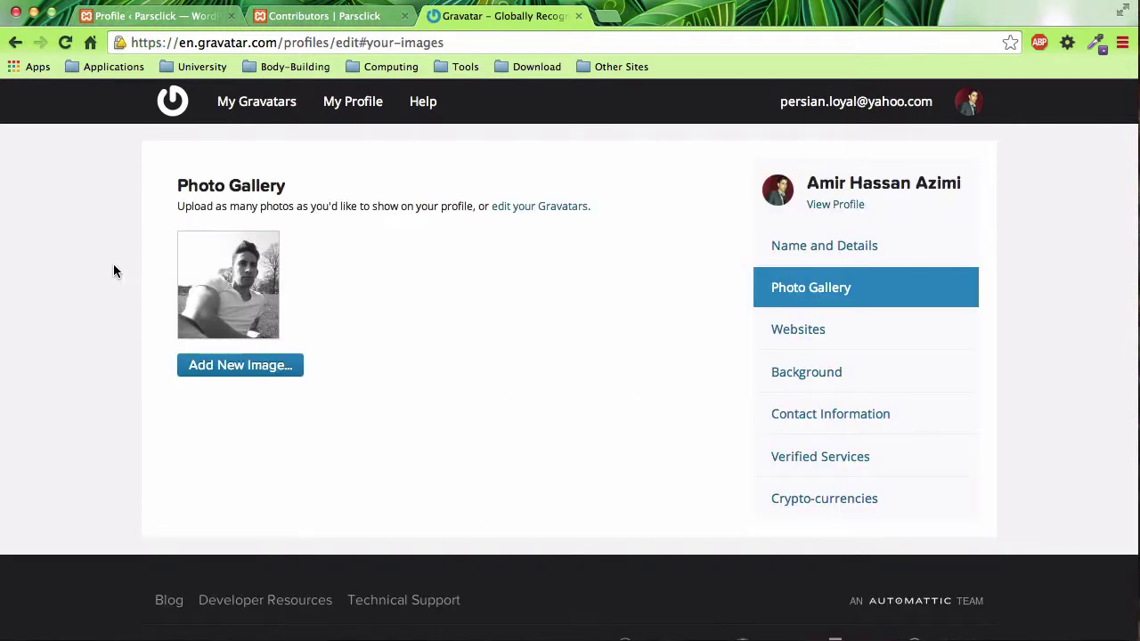
Delete the uploaded 32.jpg photo from the gallery
{"action": "mouse_move", "coordinate": [218, 294]}
{"action": "left_click", "coordinate": [273, 294]}
{"action": "left_click", "coordinate": [704, 232]}
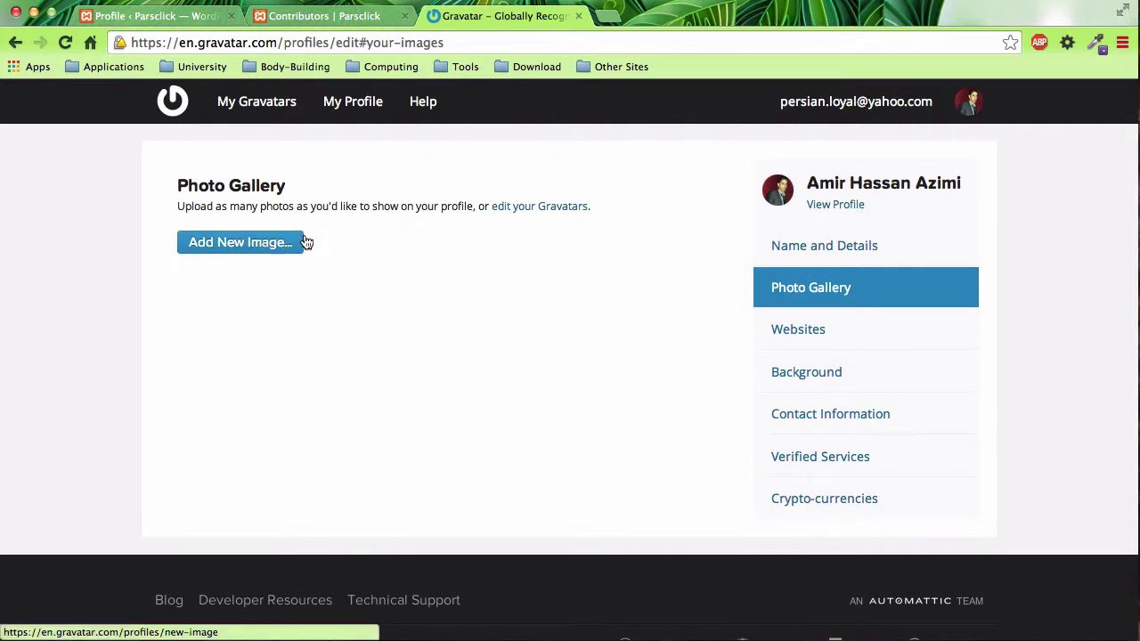
{"action": "left_click", "coordinate": [525, 208]}
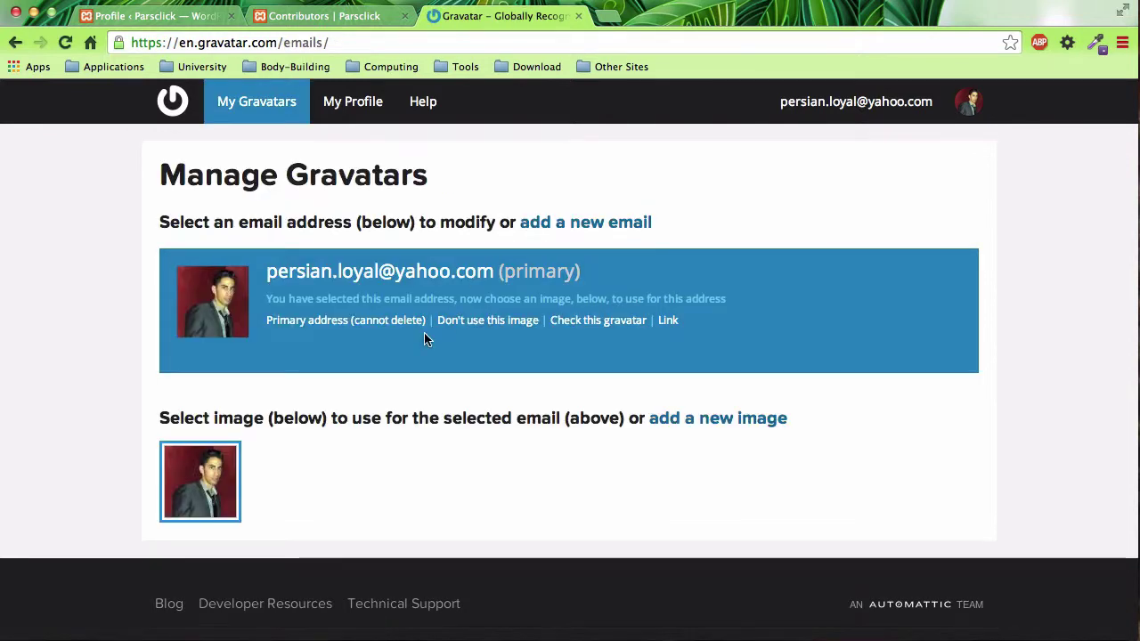
{"action": "left_click", "coordinate": [357, 104]}
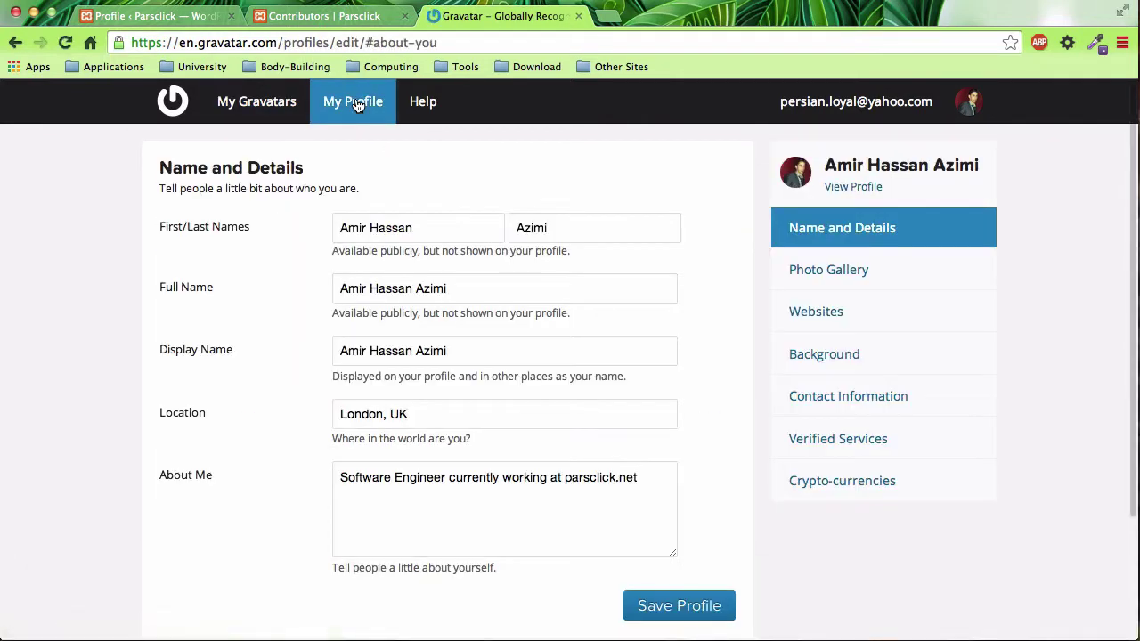
{"action": "left_click", "coordinate": [824, 312]}
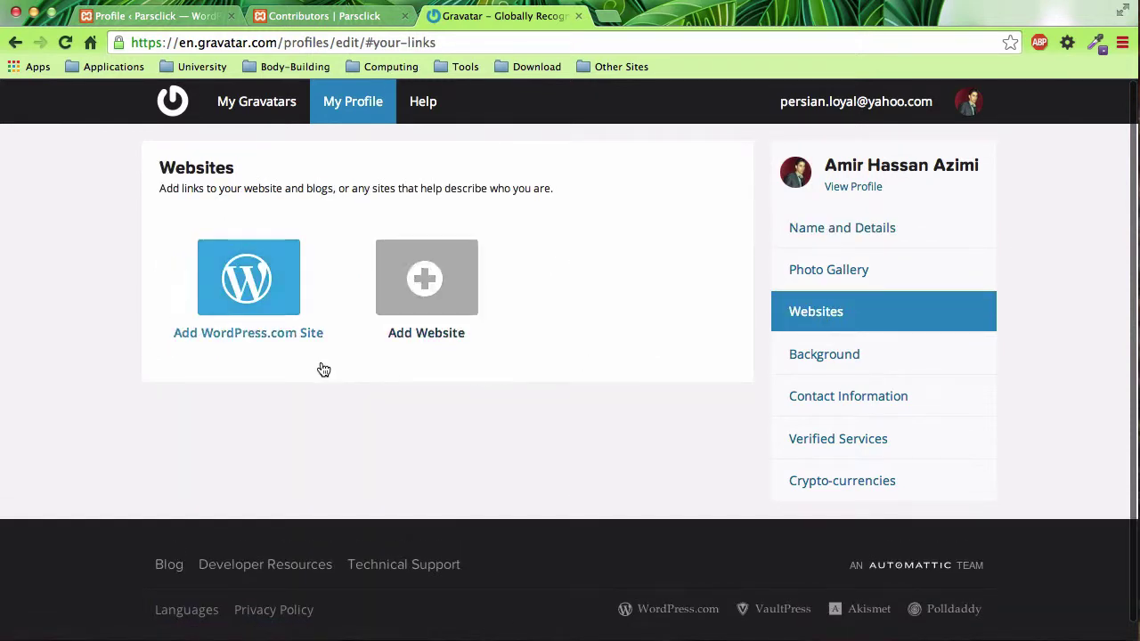
{"action": "left_click", "coordinate": [432, 276]}
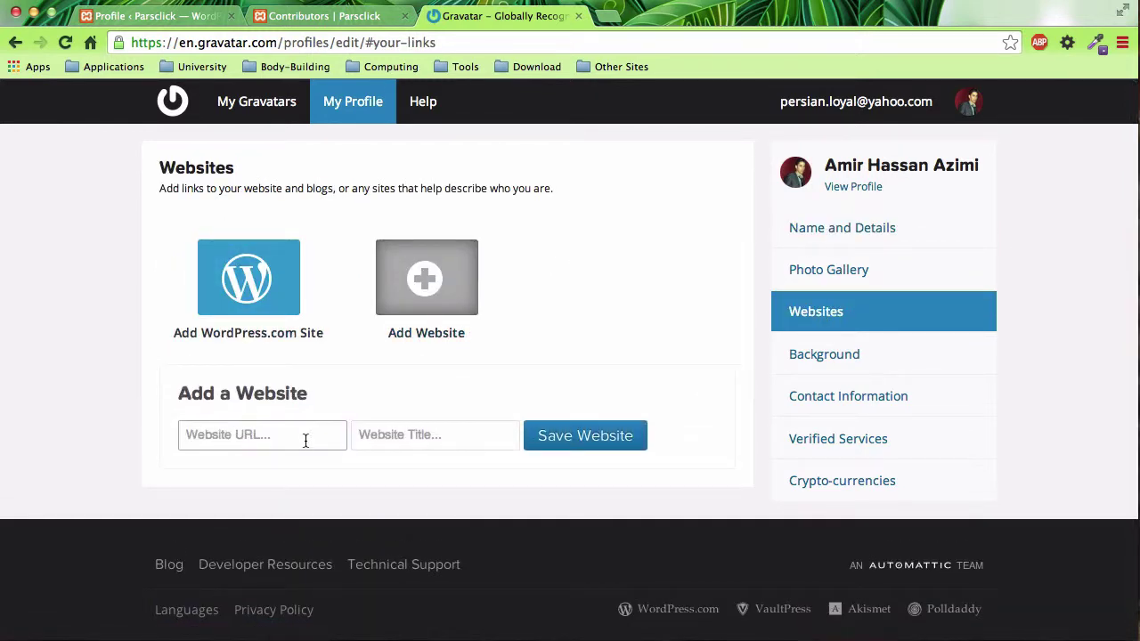
{"action": "type", "text": "http://www.parsclick.net"}
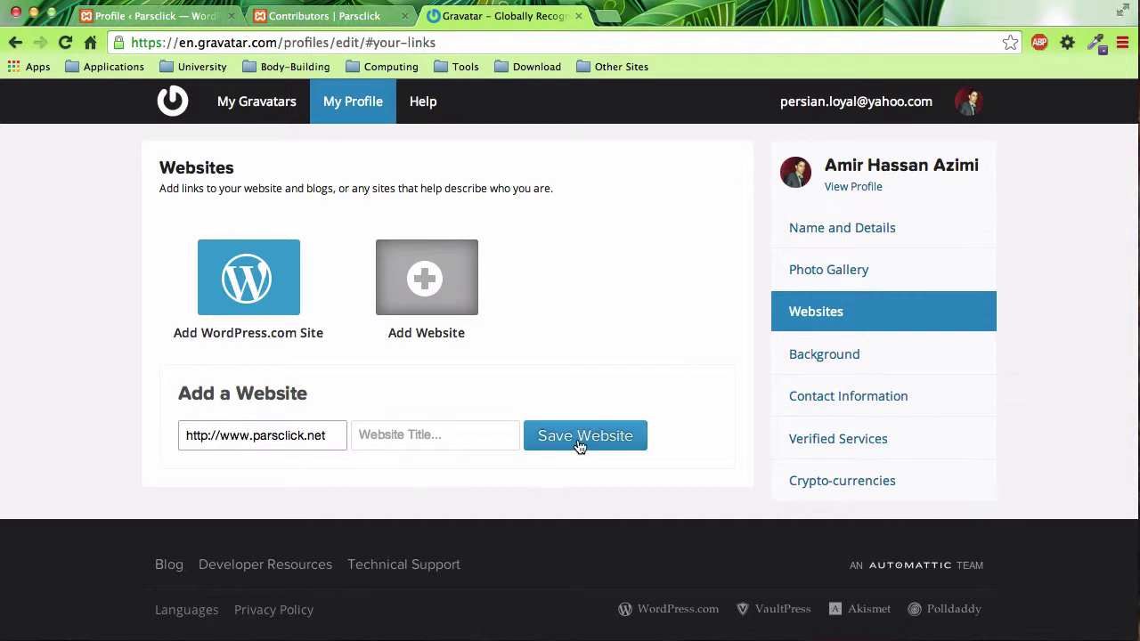
{"action": "left_click", "coordinate": [583, 436]}
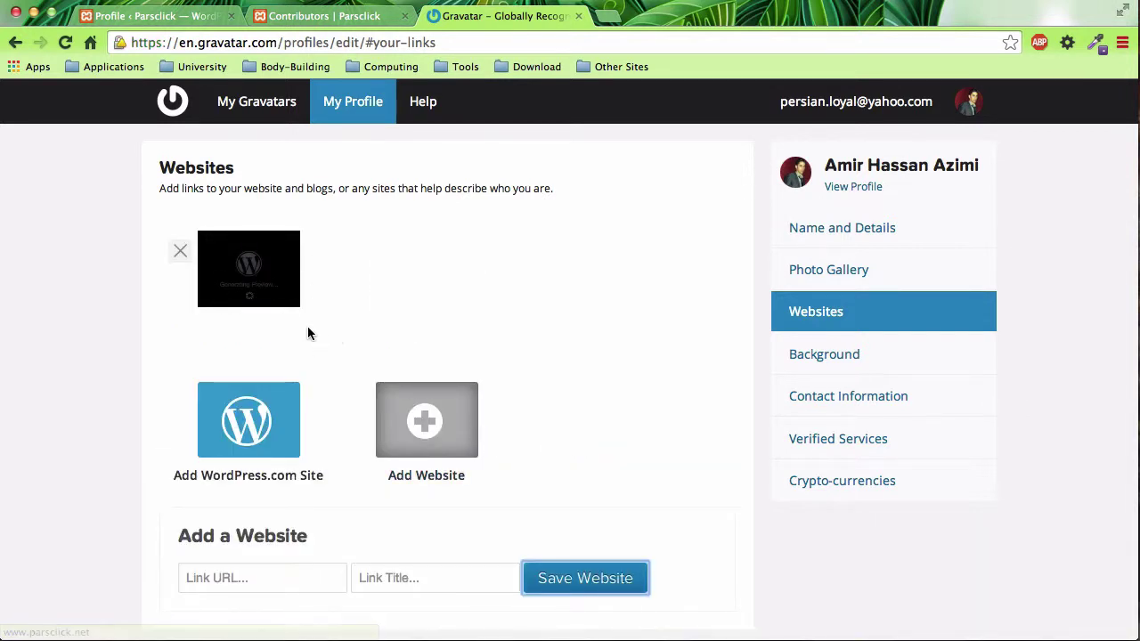
{"action": "left_click", "coordinate": [852, 354]}
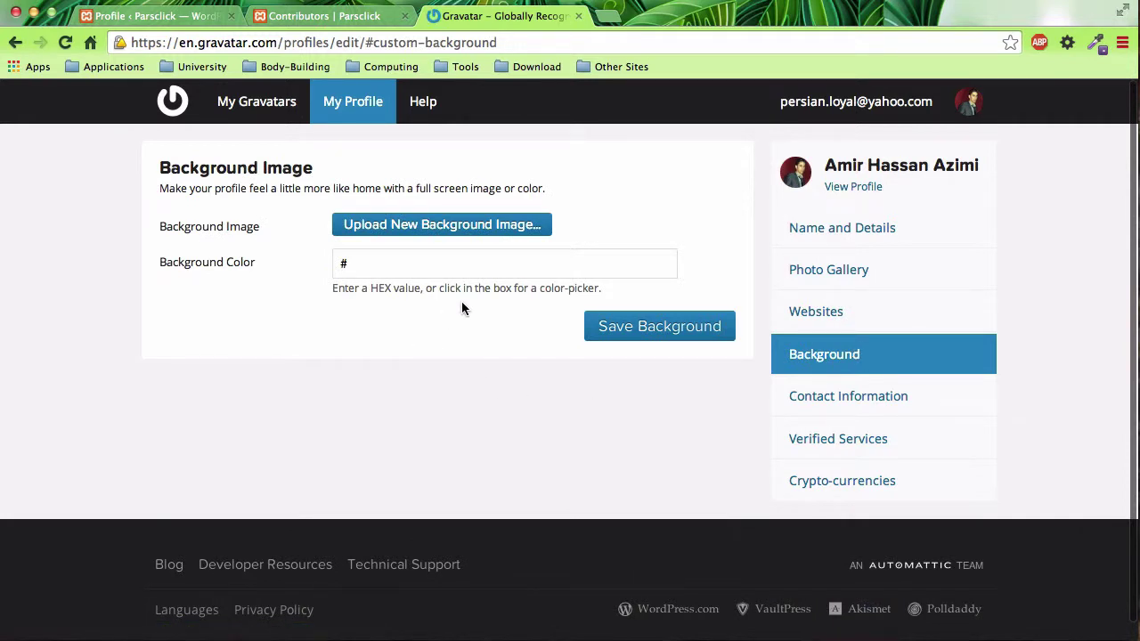
Set the profile background colour to orange #ff8000 and save it
{"action": "left_click", "coordinate": [407, 258]}
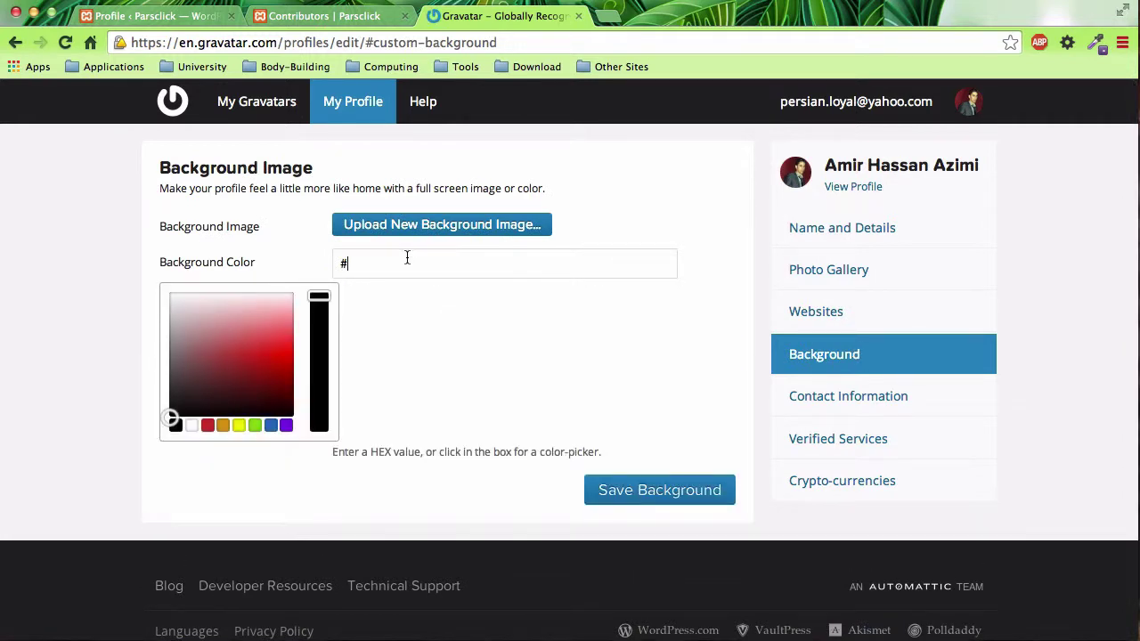
{"action": "type", "text": "ff8000"}
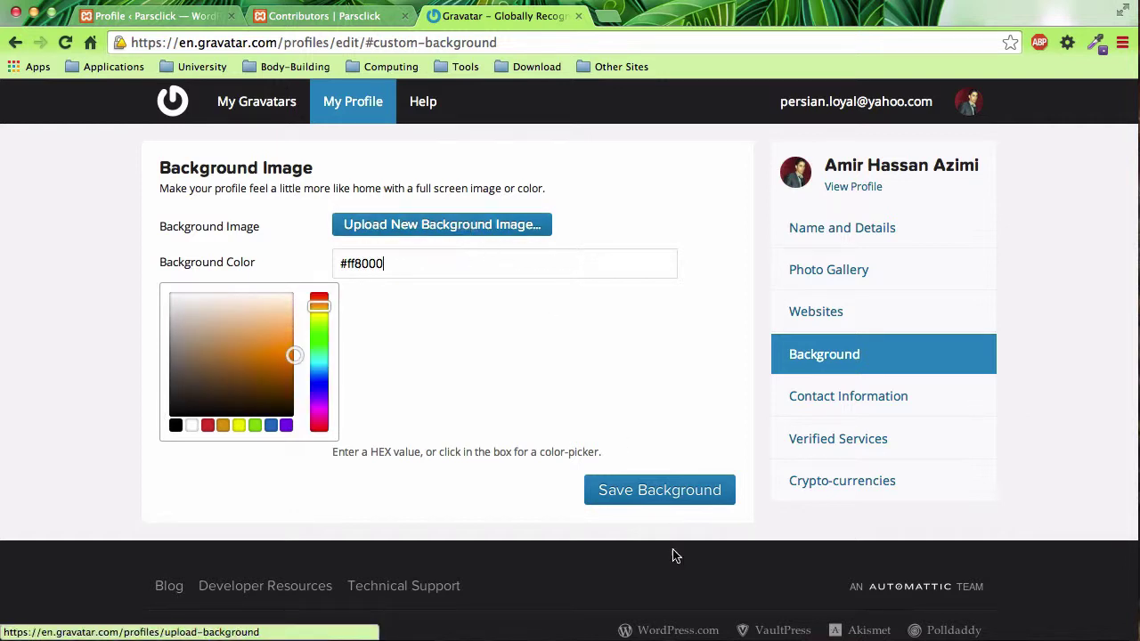
{"action": "left_click", "coordinate": [674, 490]}
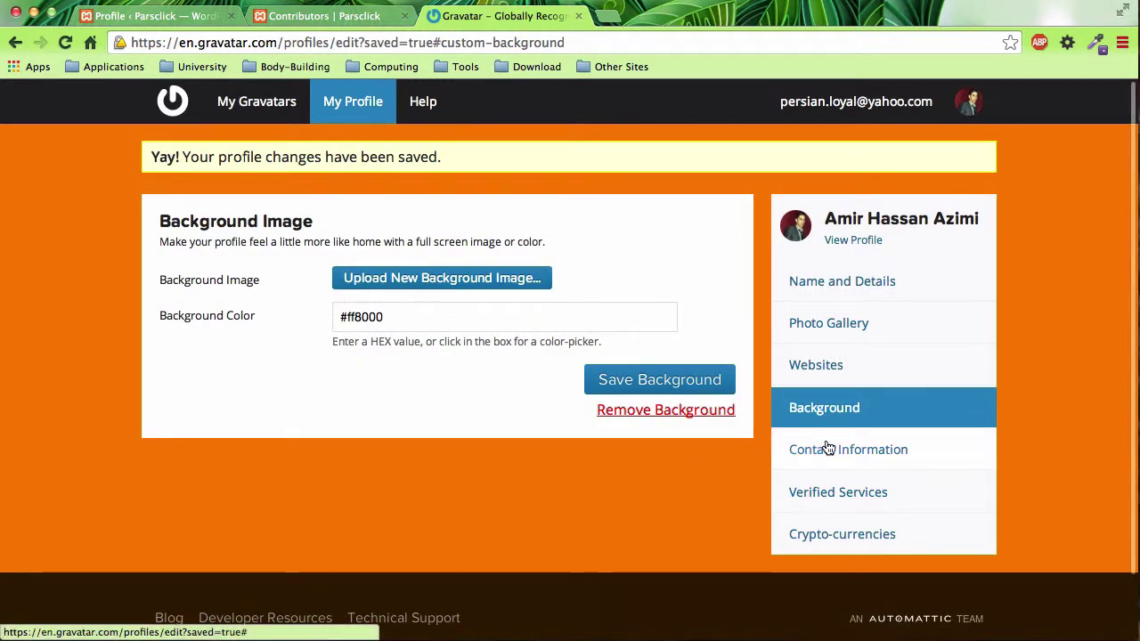
{"action": "left_click", "coordinate": [827, 448]}
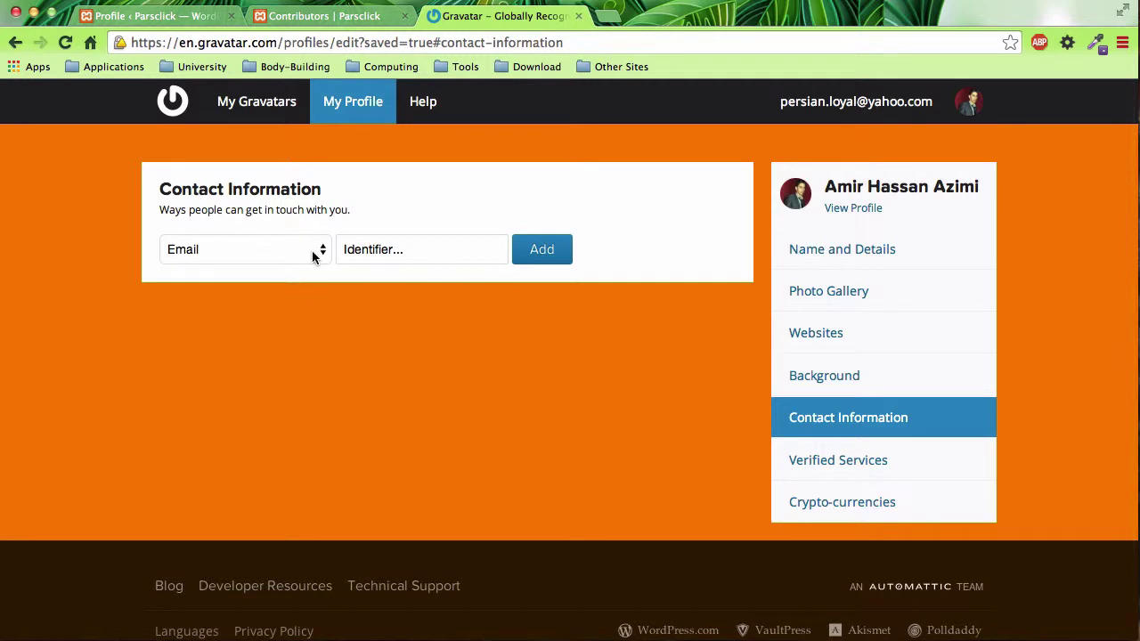
{"action": "left_click", "coordinate": [806, 459]}
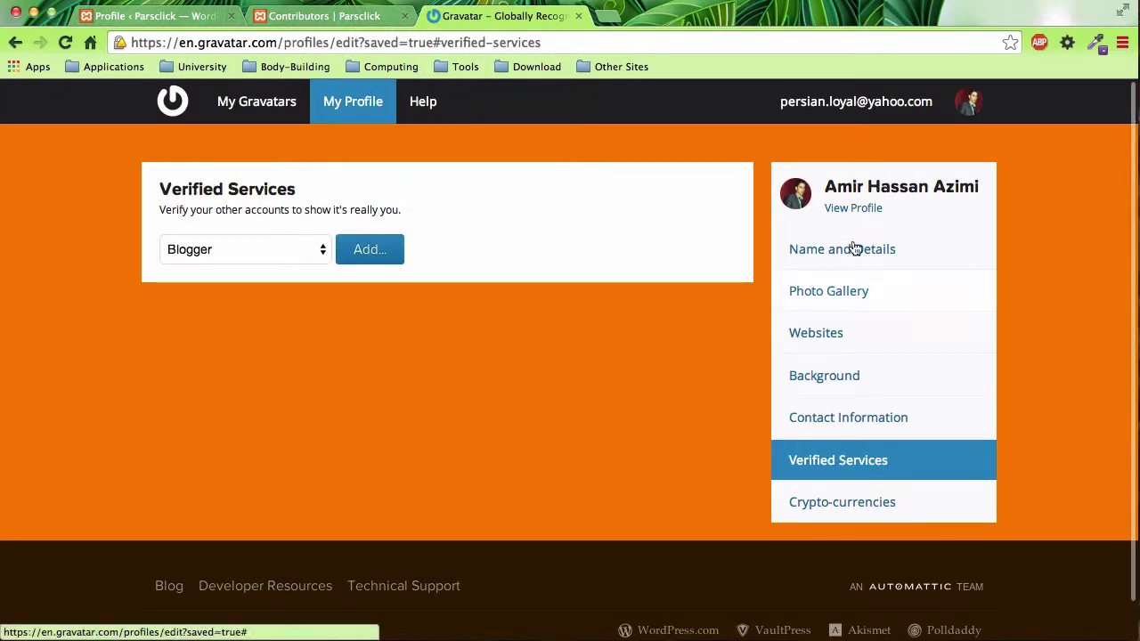
View the public orange profile, follow its parsclick.net website link, then go back
{"action": "left_click", "coordinate": [856, 210]}
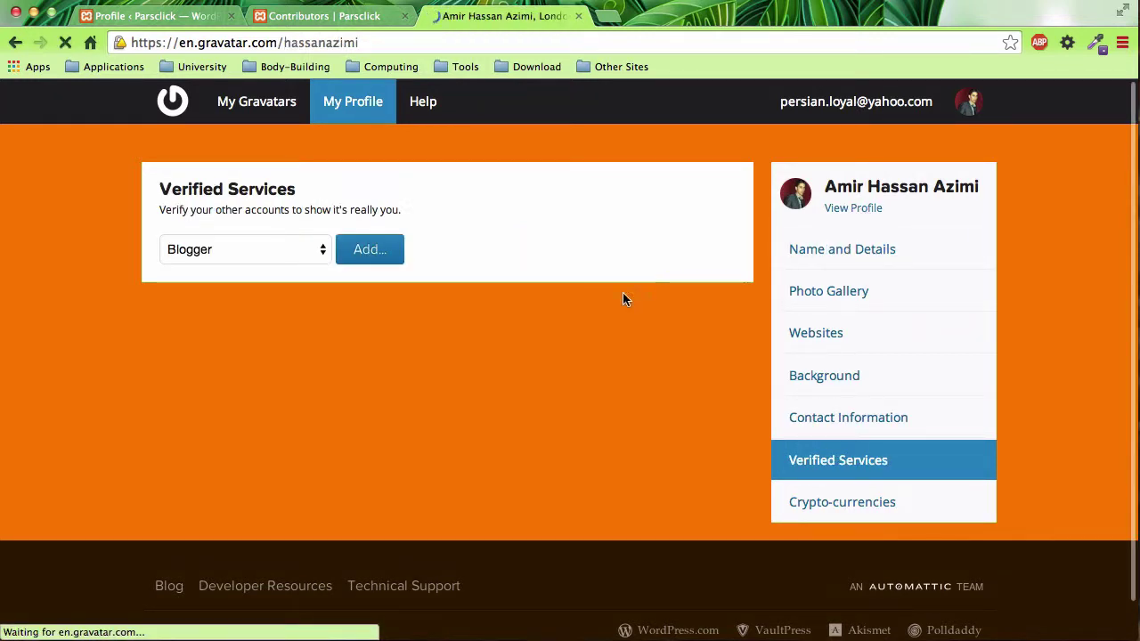
{"action": "scroll", "coordinate": [542, 463], "scroll_direction": "down", "scroll_amount": 4}
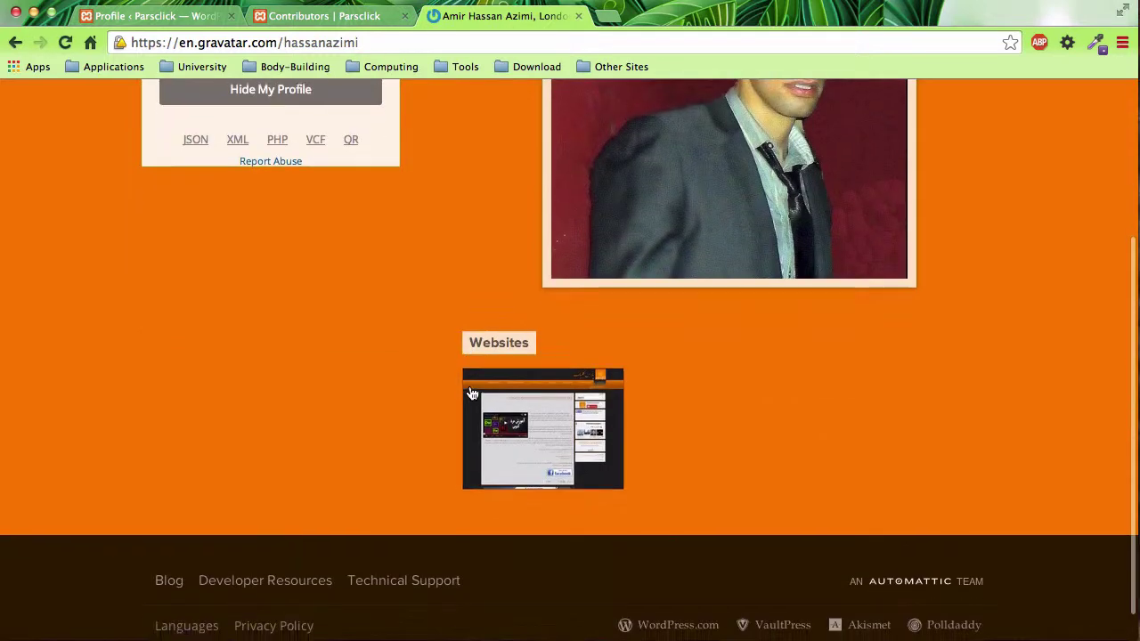
{"action": "left_click", "coordinate": [542, 463]}
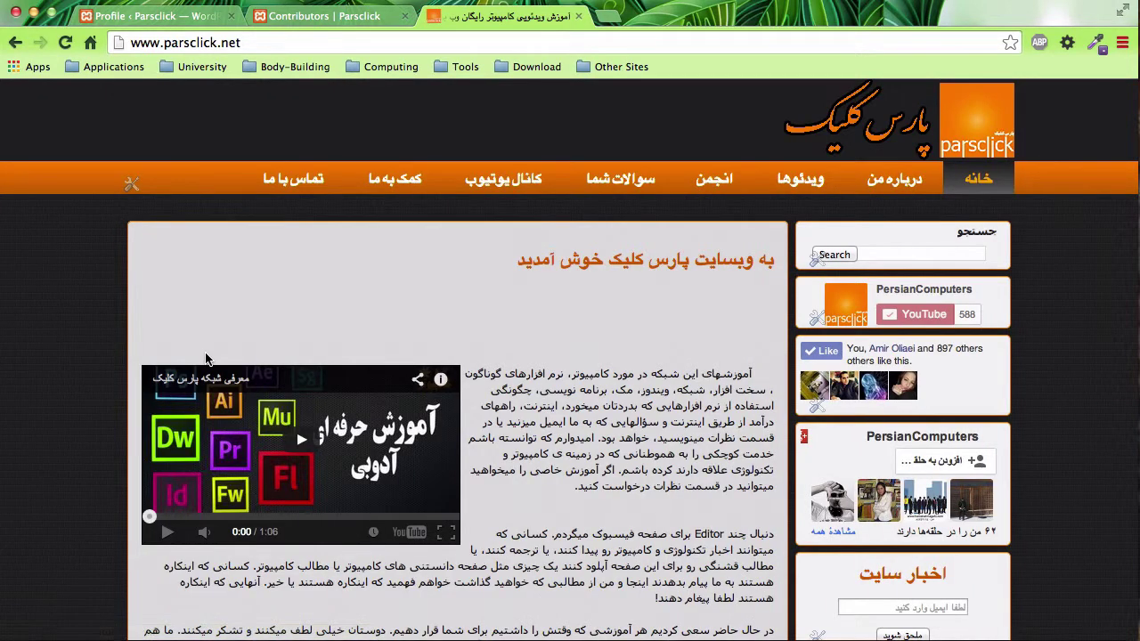
{"action": "key", "text": "super+Left"}
{"action": "scroll", "coordinate": [296, 293], "scroll_direction": "up", "scroll_amount": 2}
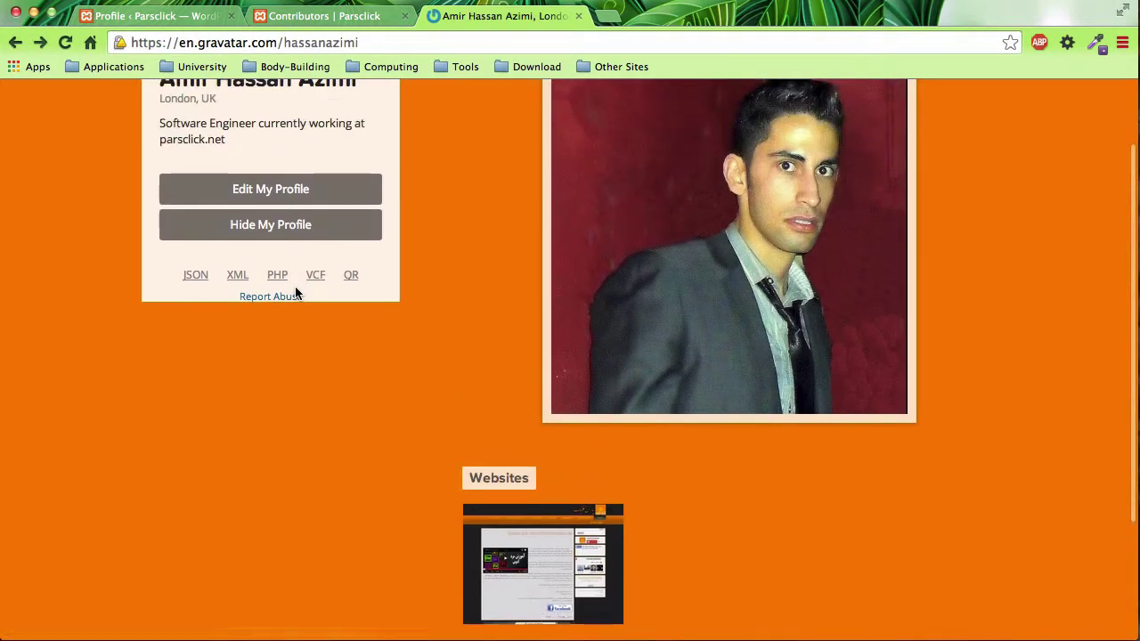
{"action": "scroll", "coordinate": [381, 387], "scroll_direction": "up", "scroll_amount": 3}
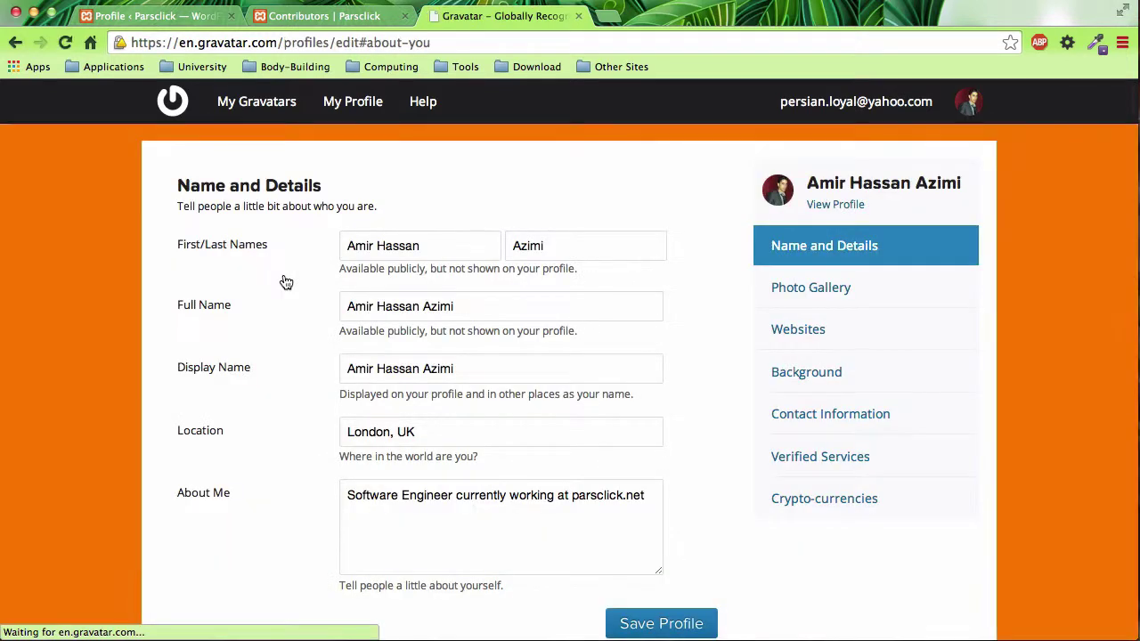
Upload 32.jpg again to the profile's Photo Gallery
{"action": "left_click", "coordinate": [812, 299]}
{"action": "left_click", "coordinate": [217, 246]}
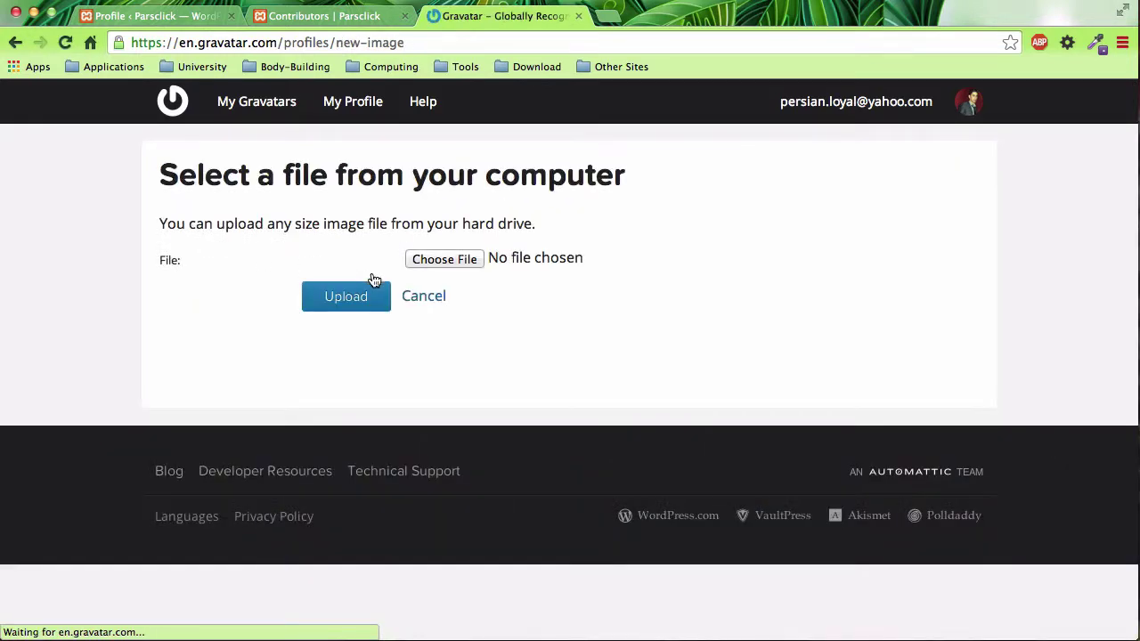
{"action": "left_click", "coordinate": [445, 264]}
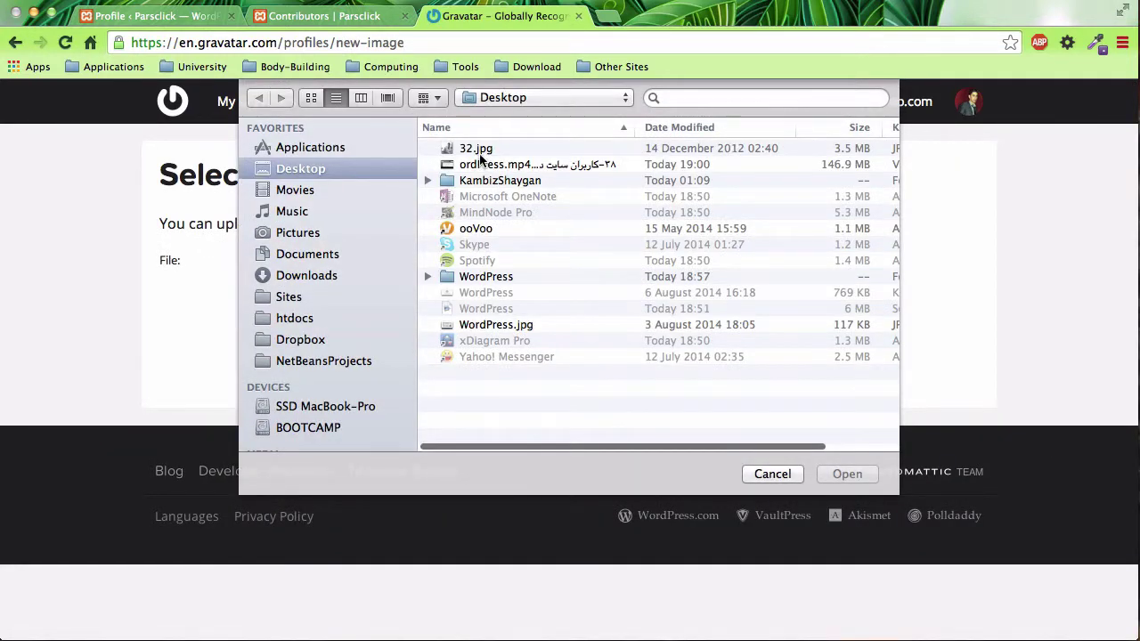
{"action": "double_click", "coordinate": [475, 149]}
{"action": "left_click", "coordinate": [357, 305]}
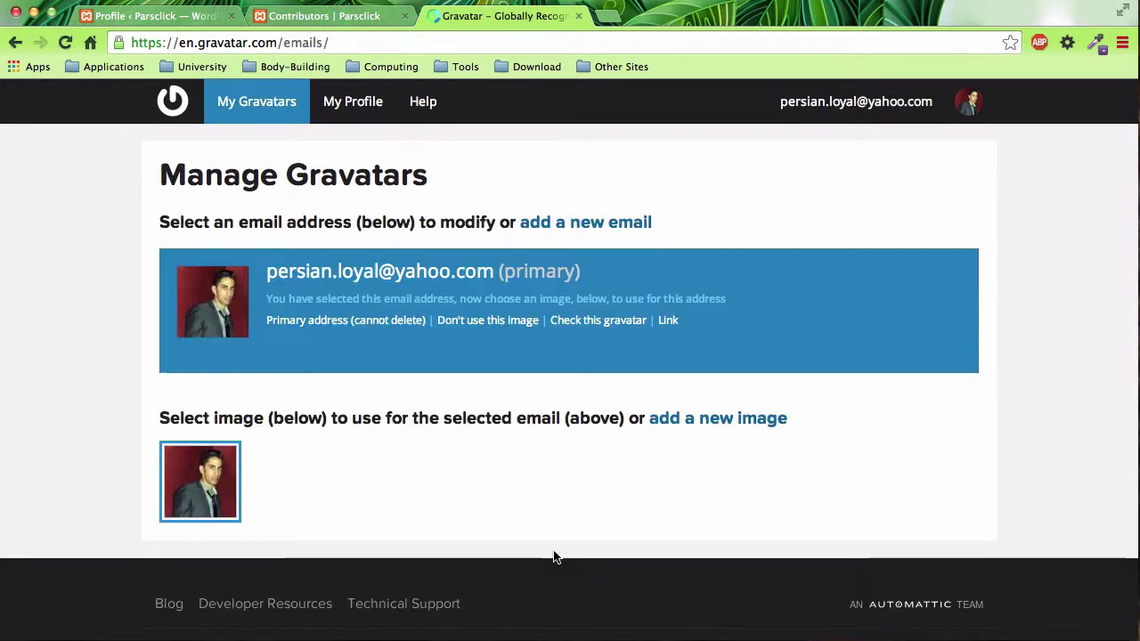
From Manage Gravatars, begin adding a new avatar image
{"action": "left_click", "coordinate": [352, 101]}
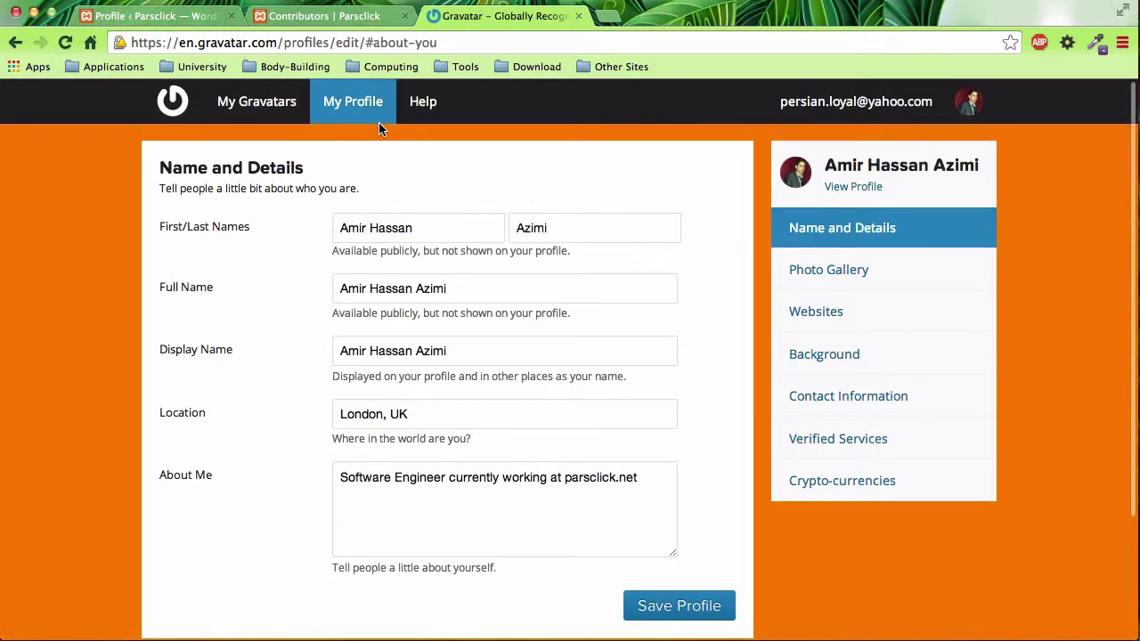
{"action": "left_click", "coordinate": [814, 283]}
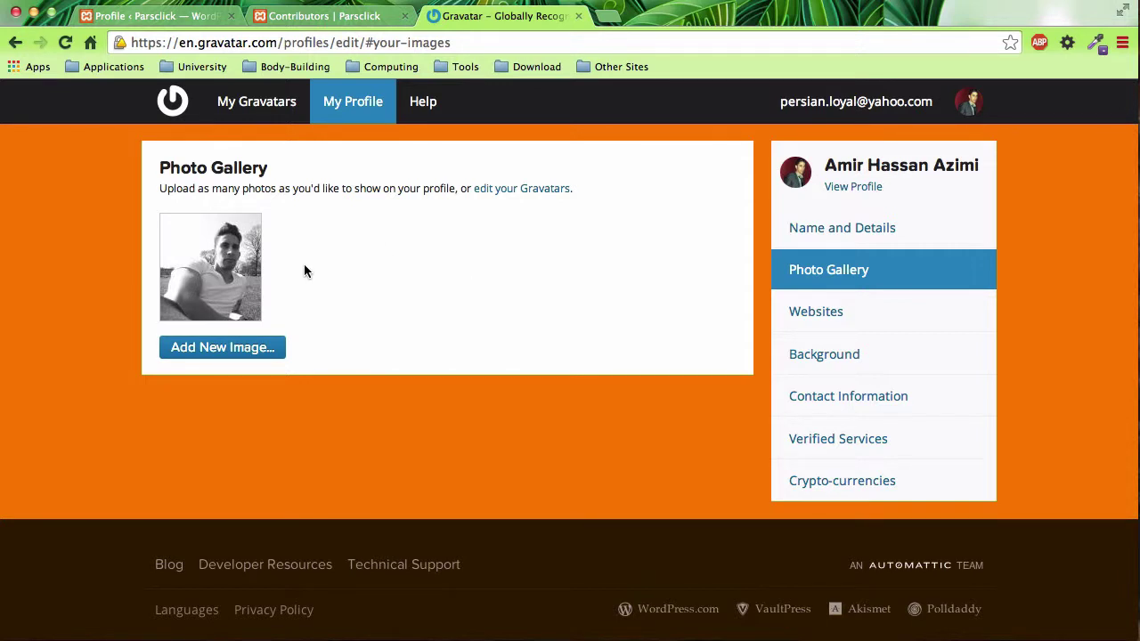
{"action": "left_click", "coordinate": [267, 104]}
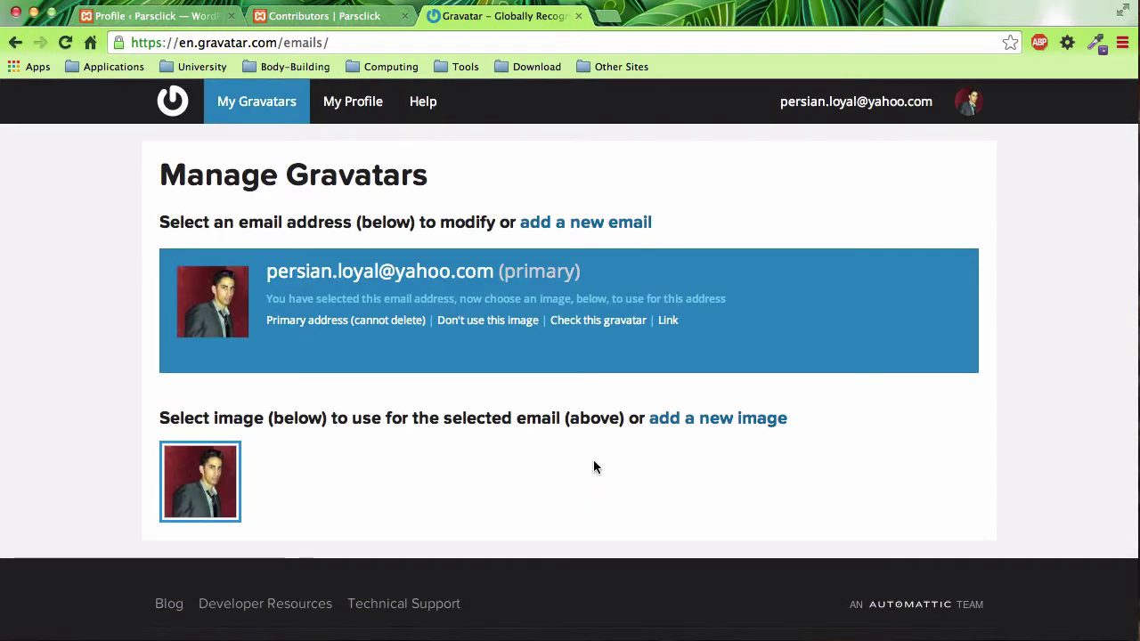
{"action": "left_click", "coordinate": [679, 422]}
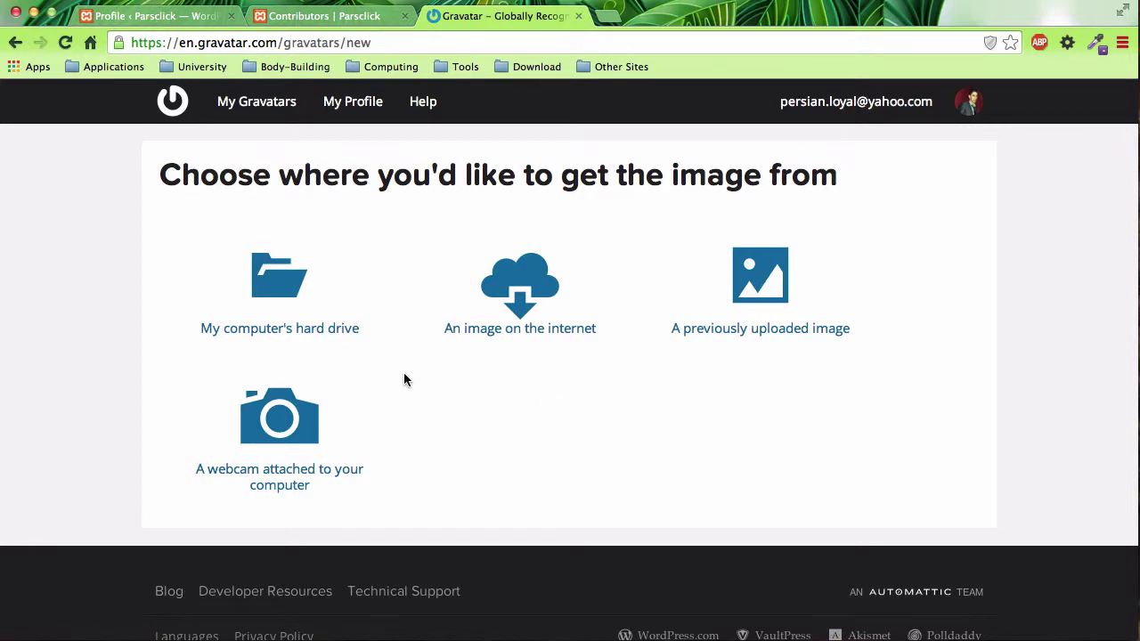
Choose 32.jpg from the hard drive as the new avatar image
{"action": "left_click", "coordinate": [275, 294]}
{"action": "left_click", "coordinate": [442, 313]}
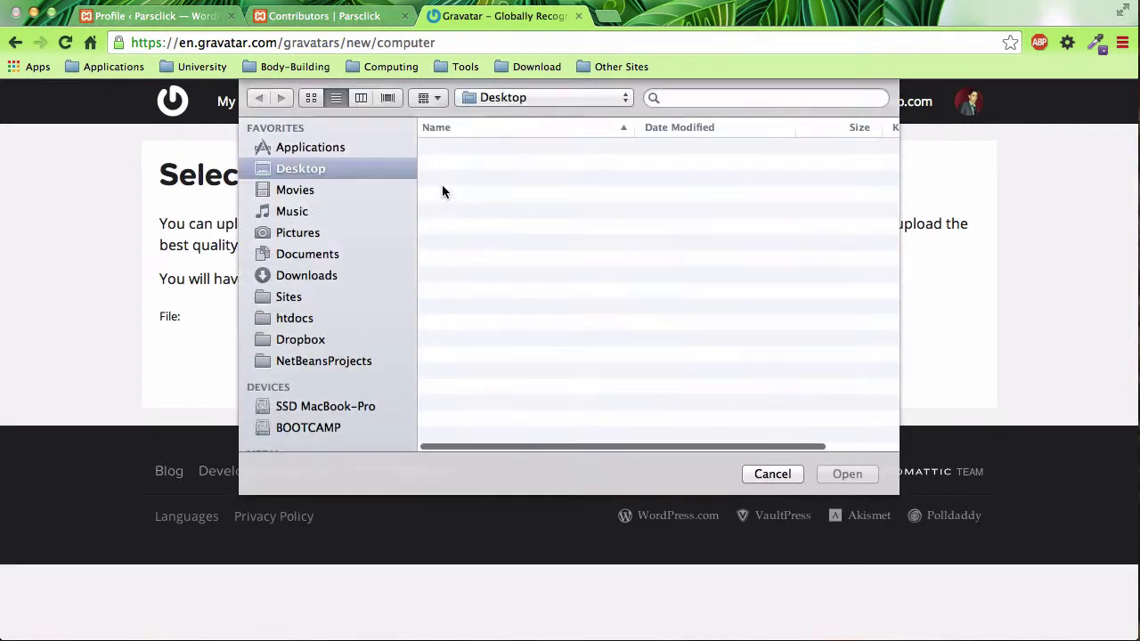
{"action": "double_click", "coordinate": [467, 149]}
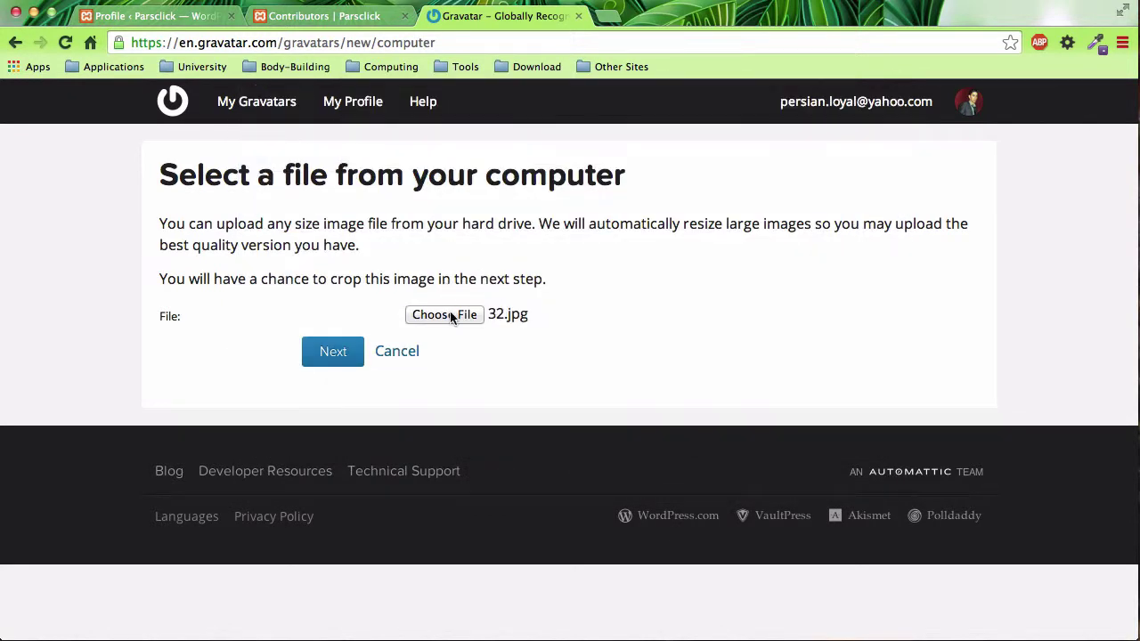
{"action": "left_click", "coordinate": [355, 346]}
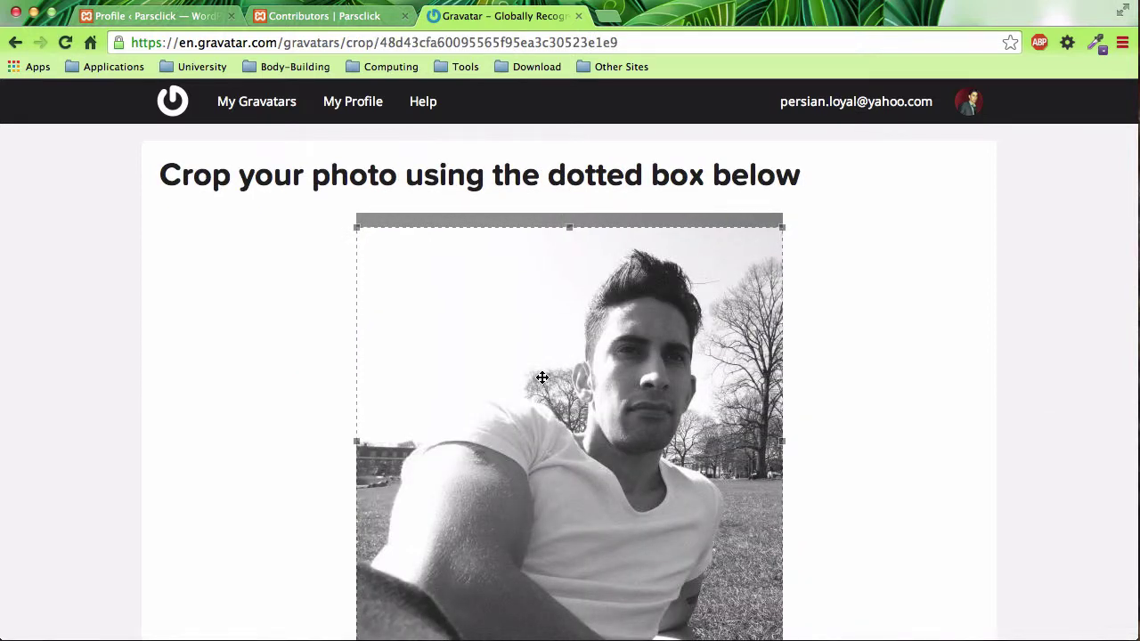
Resize and reposition the crop square around the face and shoulders
{"action": "scroll", "coordinate": [543, 378], "scroll_direction": "down", "scroll_amount": 1}
{"action": "scroll", "coordinate": [542, 377], "scroll_direction": "down", "scroll_amount": 3}
{"action": "scroll", "coordinate": [543, 378], "scroll_direction": "up", "scroll_amount": 2}
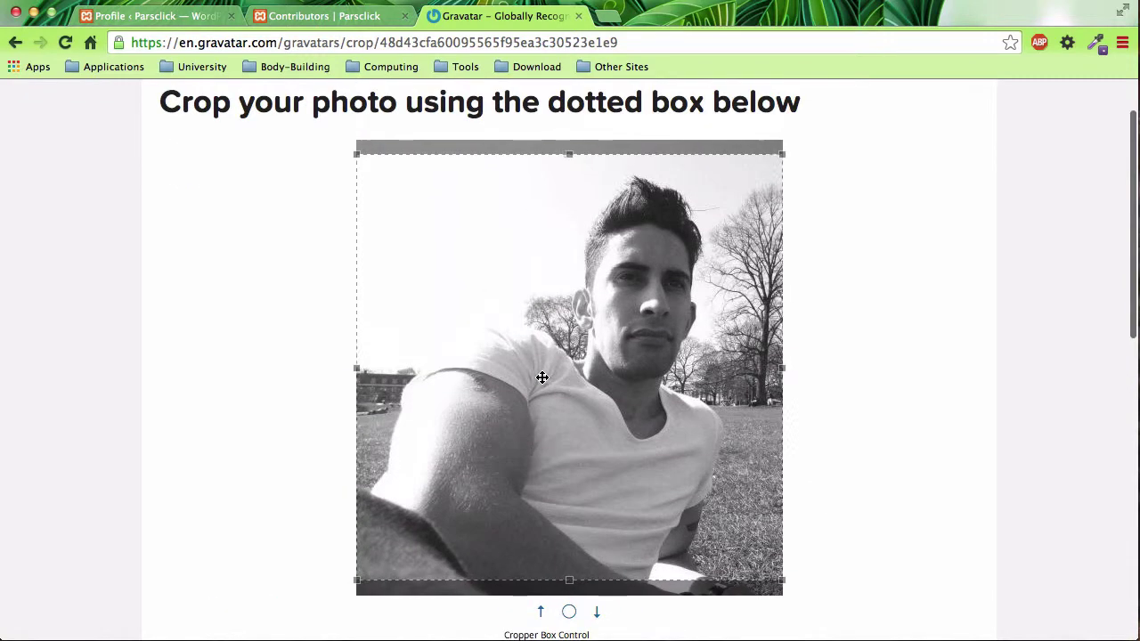
{"action": "left_click_drag", "start_coordinate": [365, 154], "coordinate": [393, 182]}
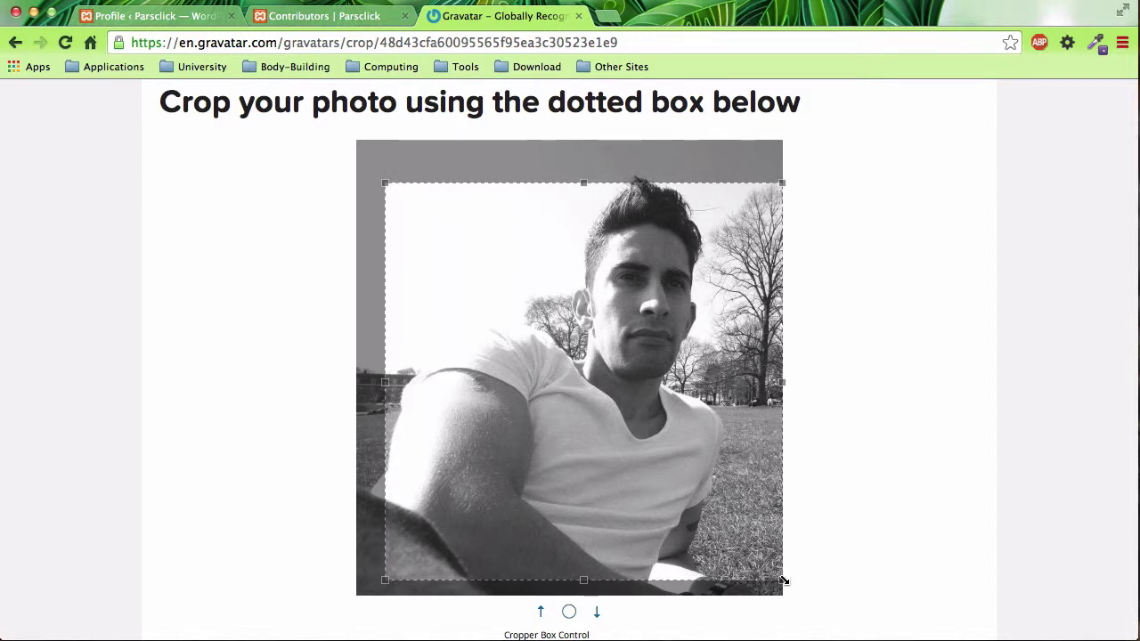
{"action": "left_click_drag", "start_coordinate": [778, 578], "coordinate": [727, 536]}
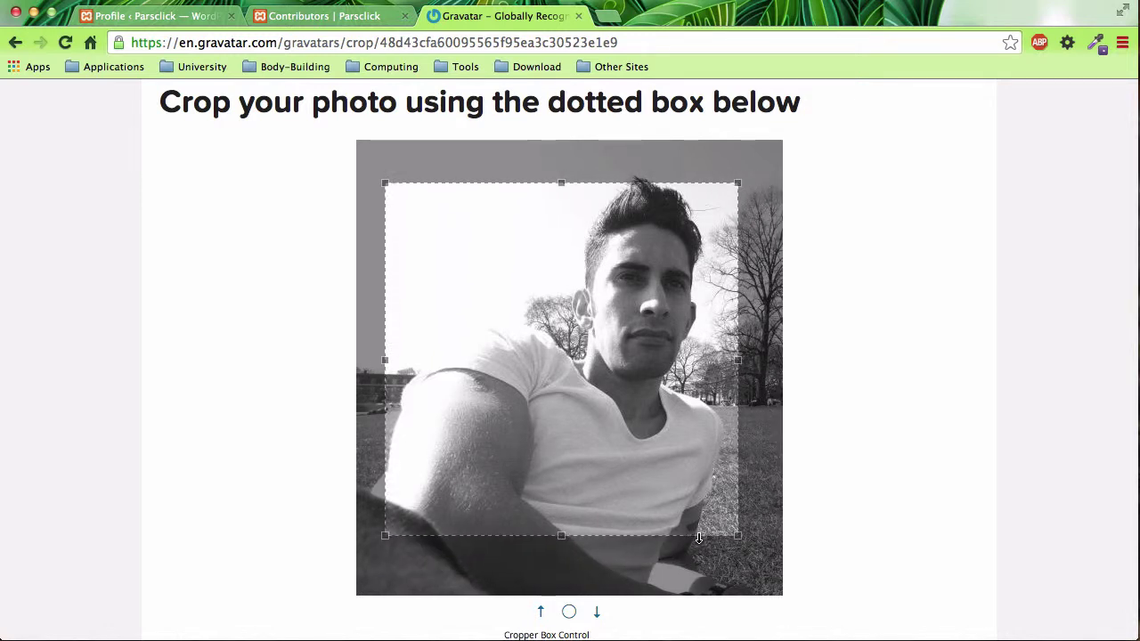
{"action": "left_click_drag", "start_coordinate": [699, 538], "coordinate": [691, 530]}
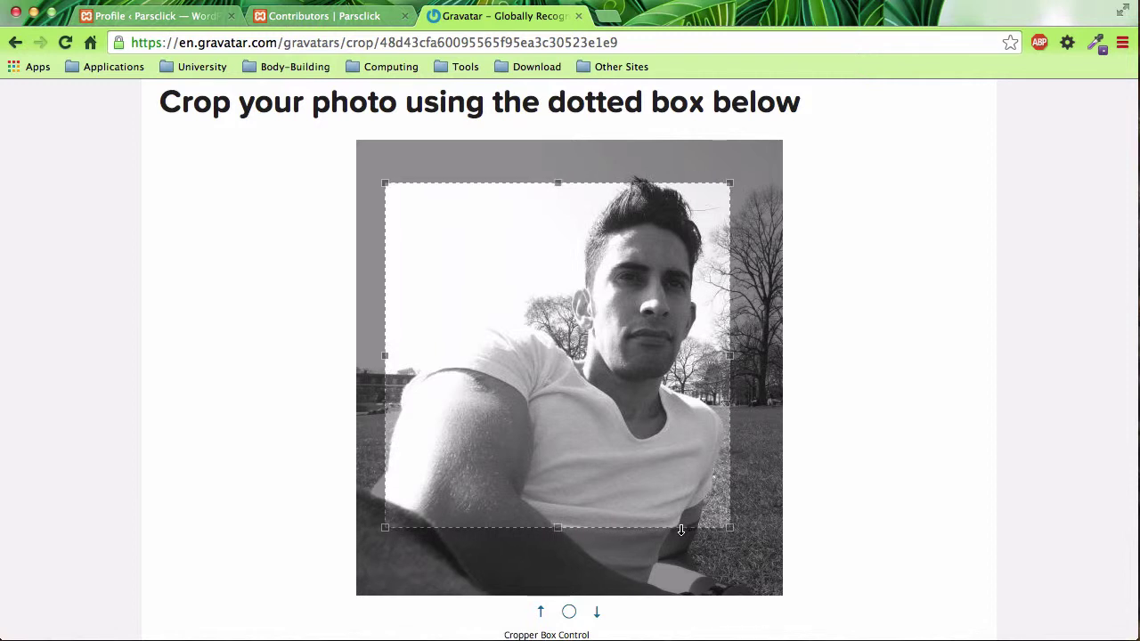
{"action": "left_click_drag", "start_coordinate": [620, 493], "coordinate": [632, 491]}
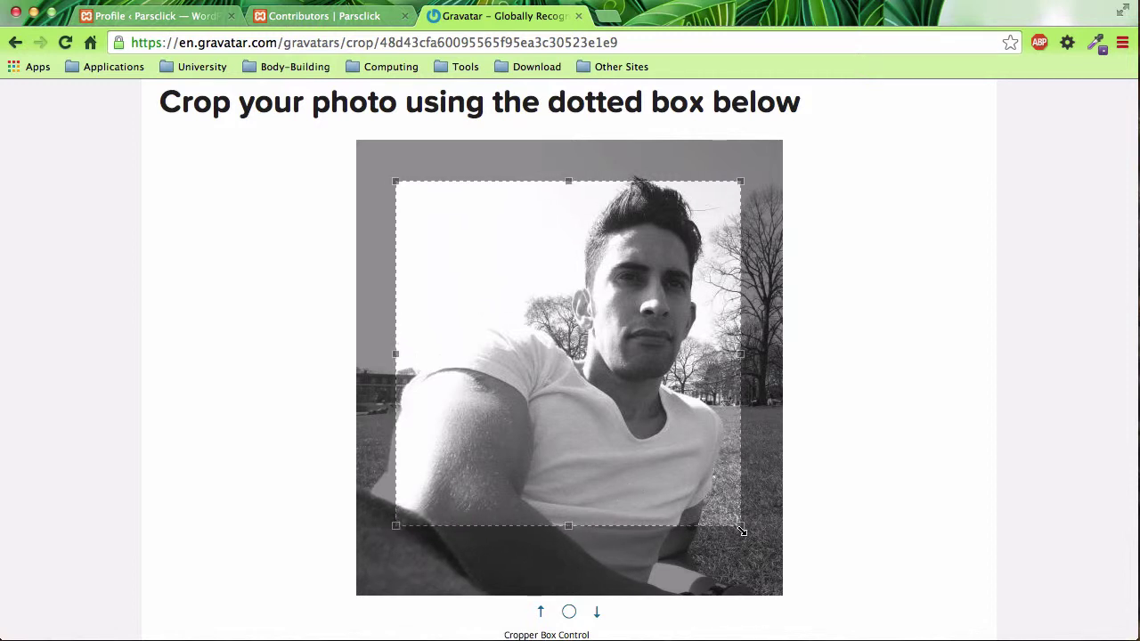
{"action": "mouse_move", "coordinate": [741, 526]}
{"action": "left_mouse_down"}
{"action": "mouse_move", "coordinate": [789, 550]}
{"action": "mouse_move", "coordinate": [770, 538]}
{"action": "left_mouse_up"}
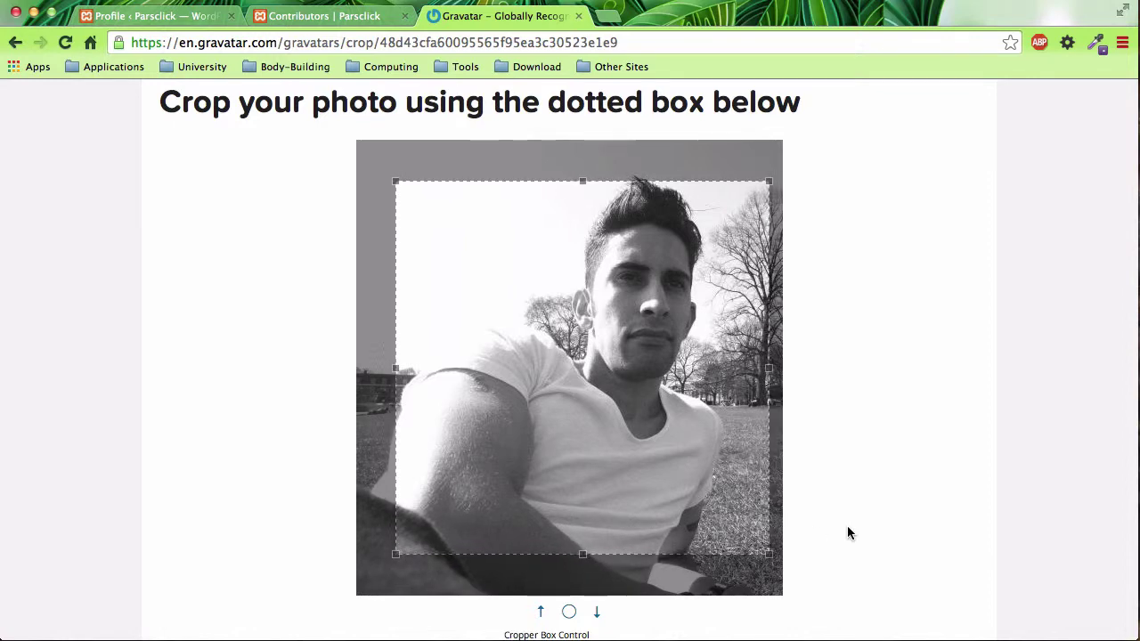
{"action": "scroll", "coordinate": [846, 532], "scroll_direction": "down", "scroll_amount": 5}
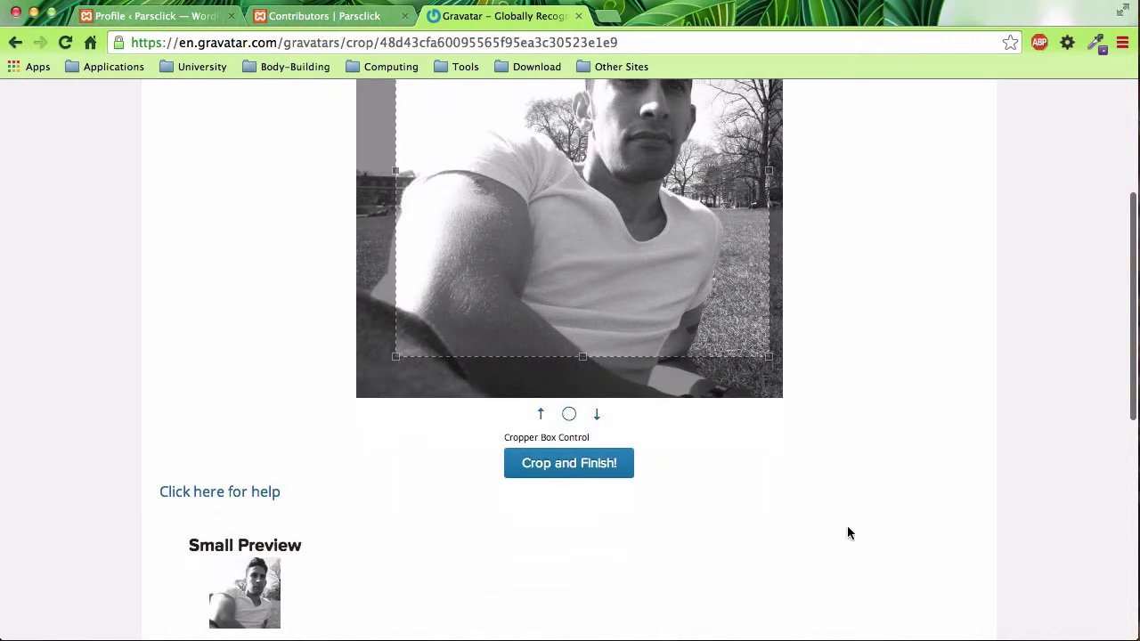
Fine-tune the crop square with the cropper arrows and apply the crop
{"action": "left_click", "coordinate": [569, 416]}
{"action": "left_click", "coordinate": [569, 416]}
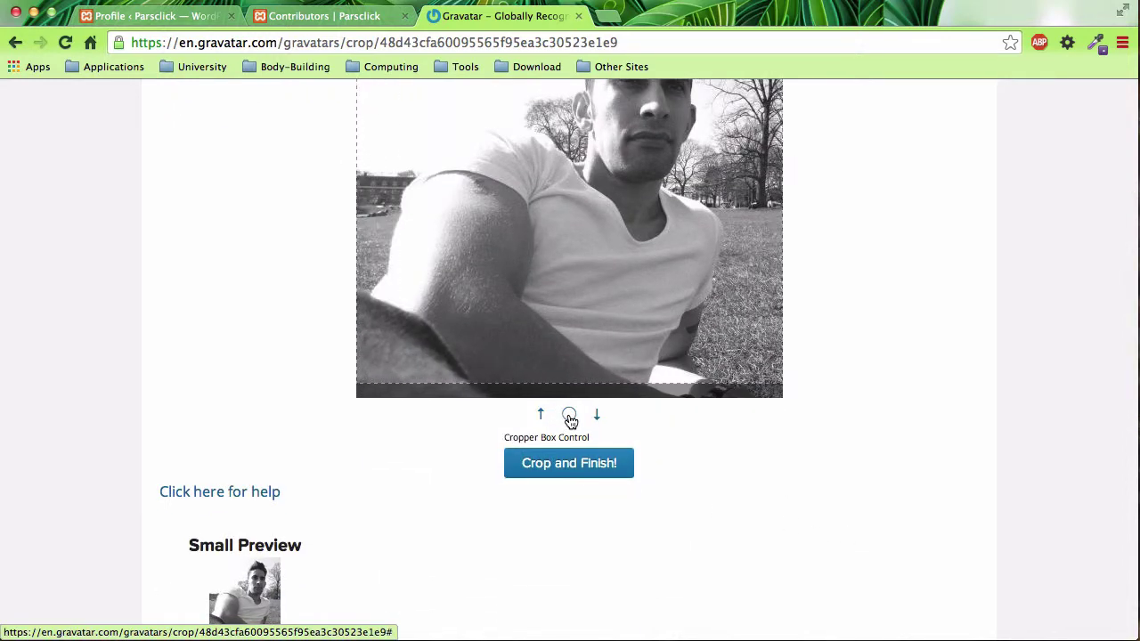
{"action": "left_click", "coordinate": [596, 415]}
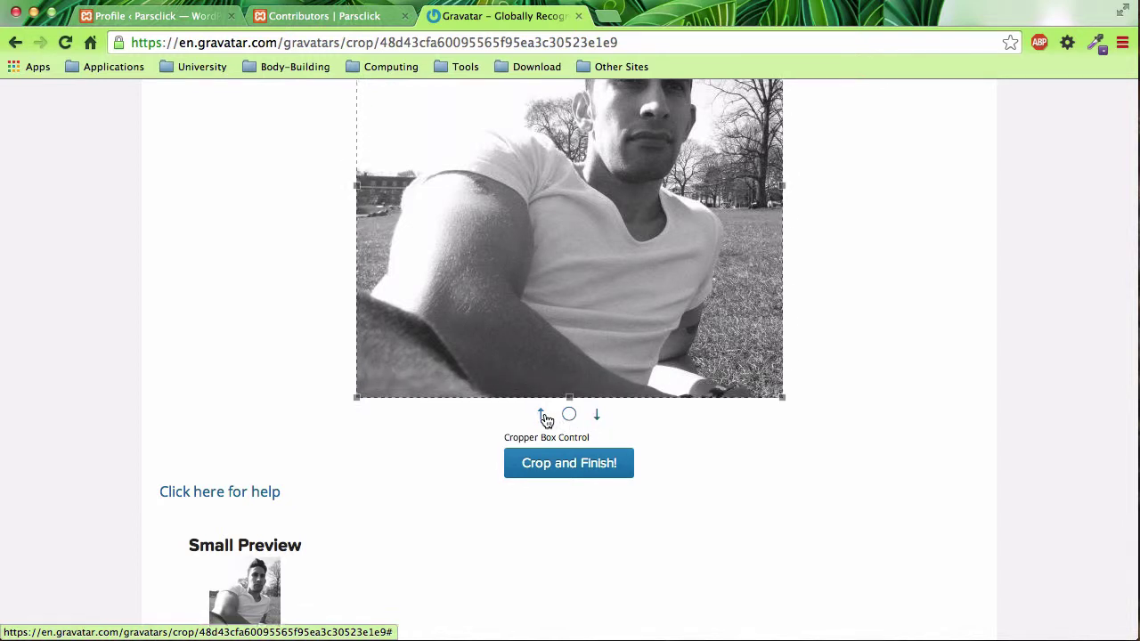
{"action": "scroll", "coordinate": [544, 415], "scroll_direction": "up", "scroll_amount": 3}
{"action": "scroll", "coordinate": [544, 415], "scroll_direction": "down", "scroll_amount": 1}
{"action": "left_click", "coordinate": [540, 515]}
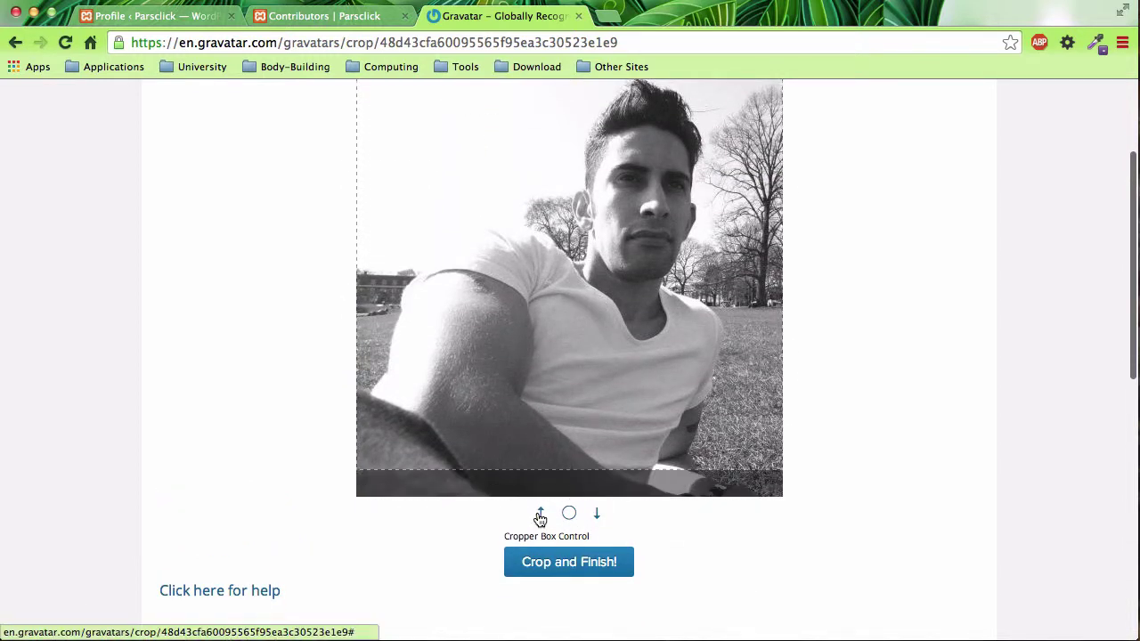
{"action": "scroll", "coordinate": [757, 412], "scroll_direction": "up", "scroll_amount": 2}
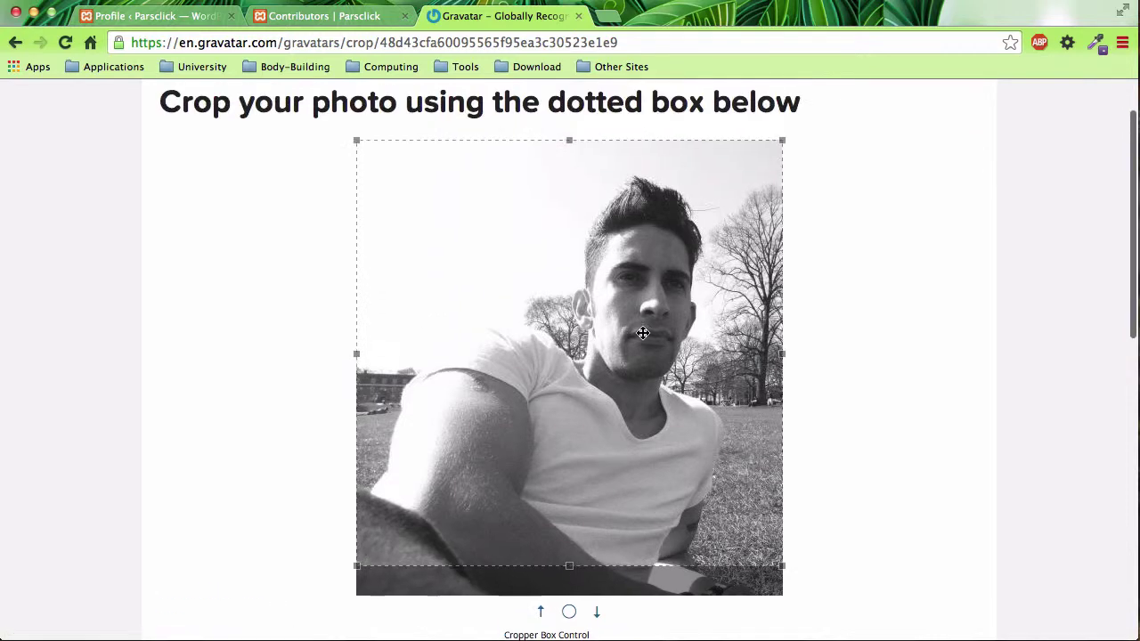
{"action": "left_click_drag", "start_coordinate": [355, 142], "coordinate": [423, 168]}
{"action": "scroll", "coordinate": [822, 352], "scroll_direction": "down", "scroll_amount": 5}
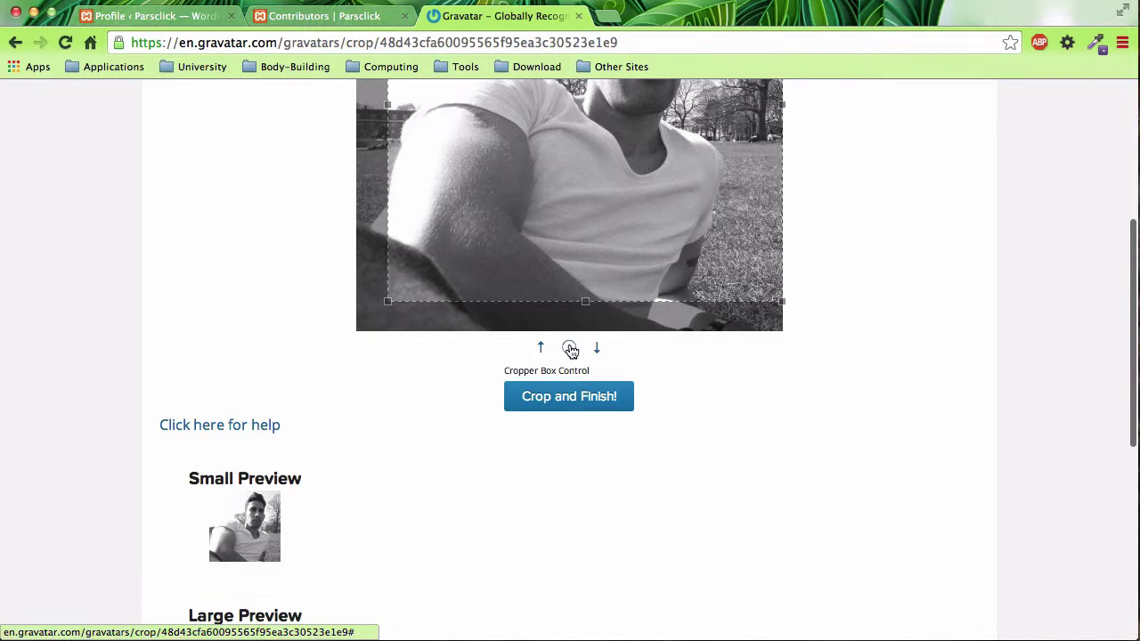
{"action": "left_click", "coordinate": [572, 400]}
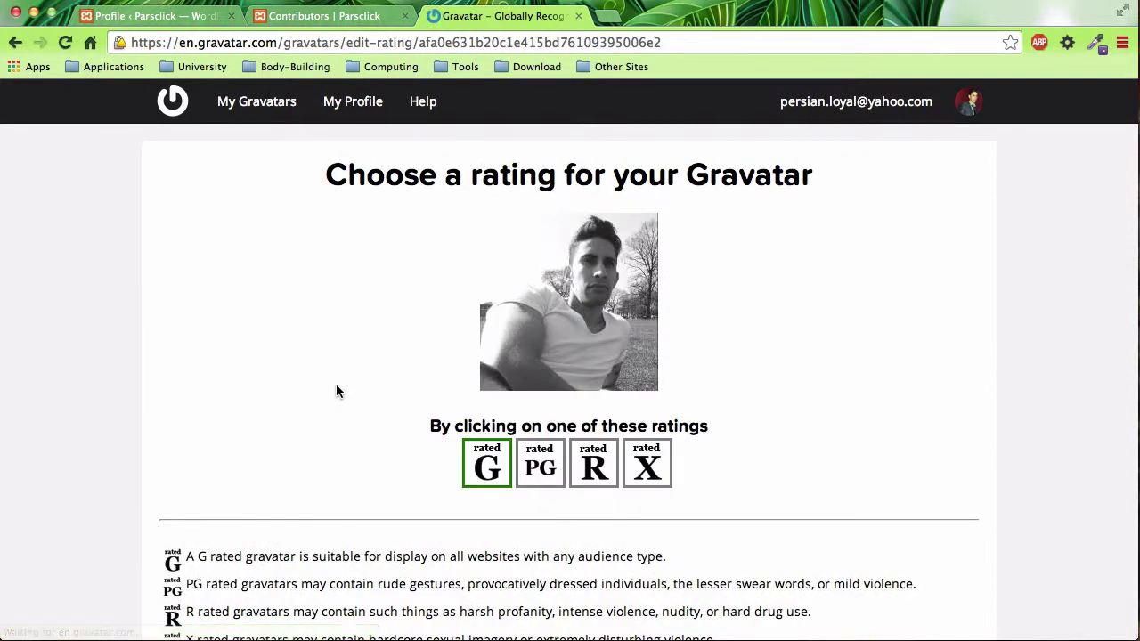
Compare the PG, R and X ratings, then rate the cropped photo G
{"action": "left_click", "coordinate": [540, 463]}
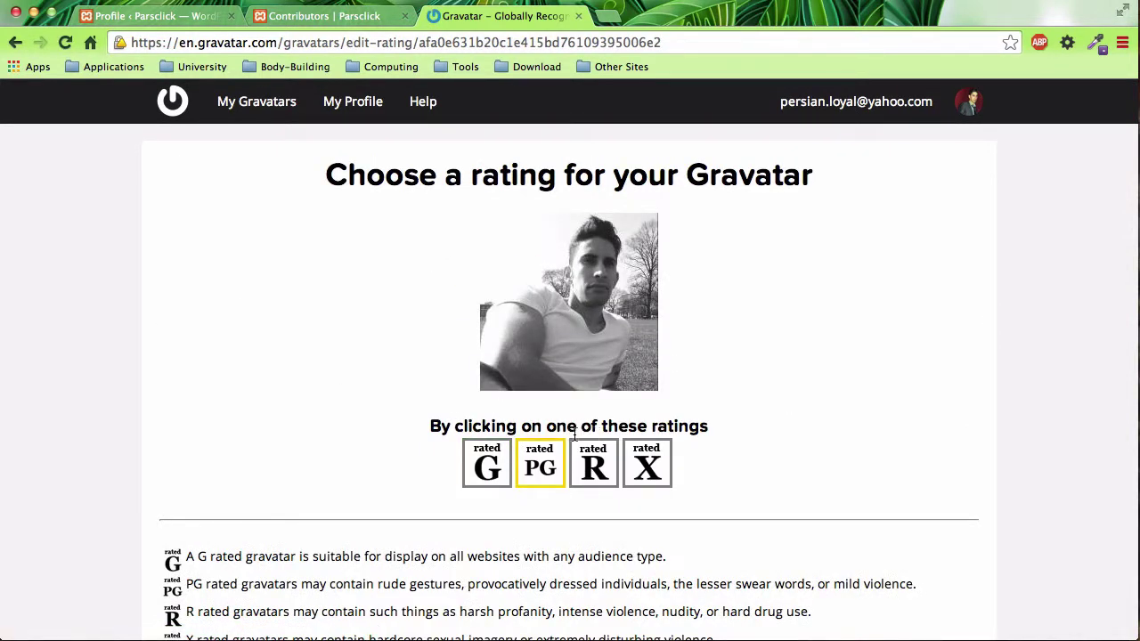
{"action": "left_click", "coordinate": [593, 463]}
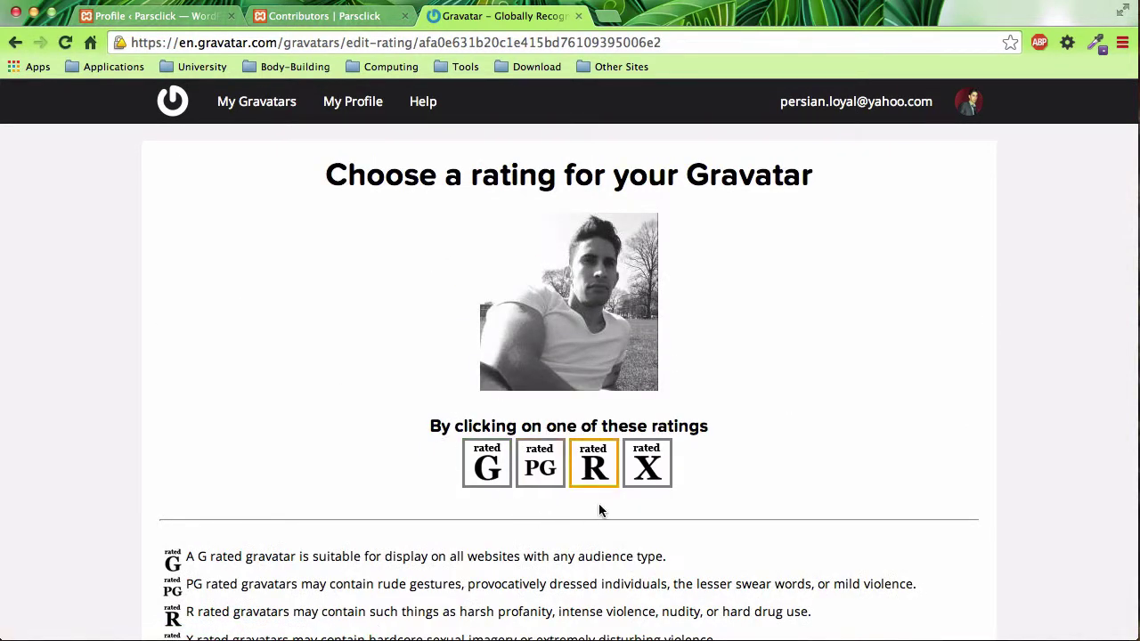
{"action": "left_click", "coordinate": [651, 475]}
{"action": "left_click", "coordinate": [478, 474]}
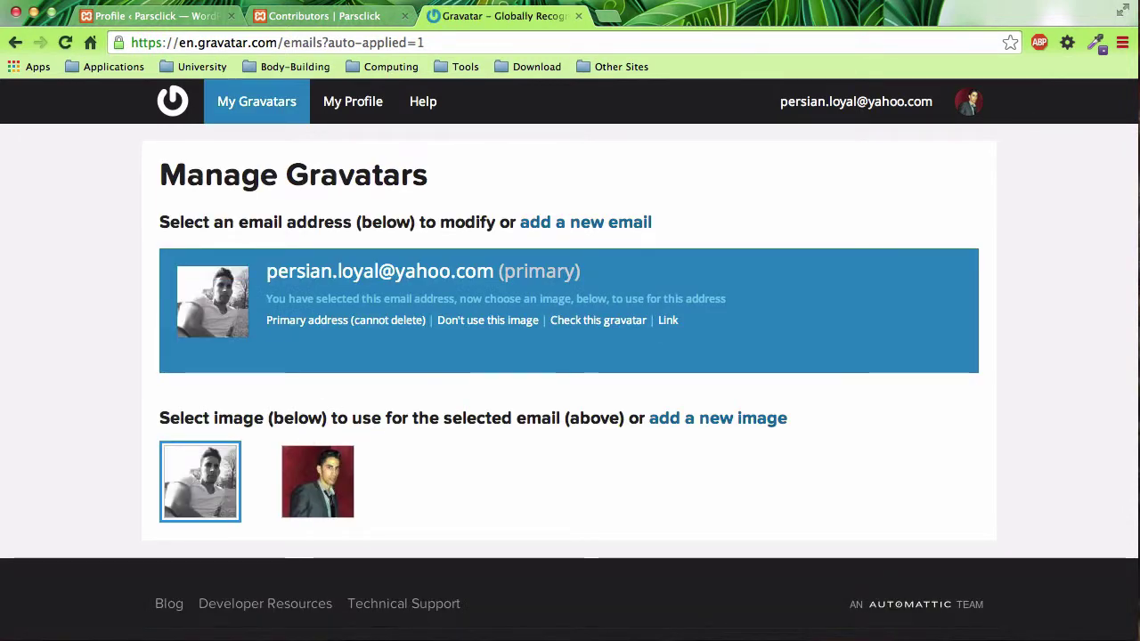
Reload the Contributors page to check the avatar, then return to Gravatar
{"action": "left_click", "coordinate": [323, 16]}
{"action": "left_click", "coordinate": [67, 42]}
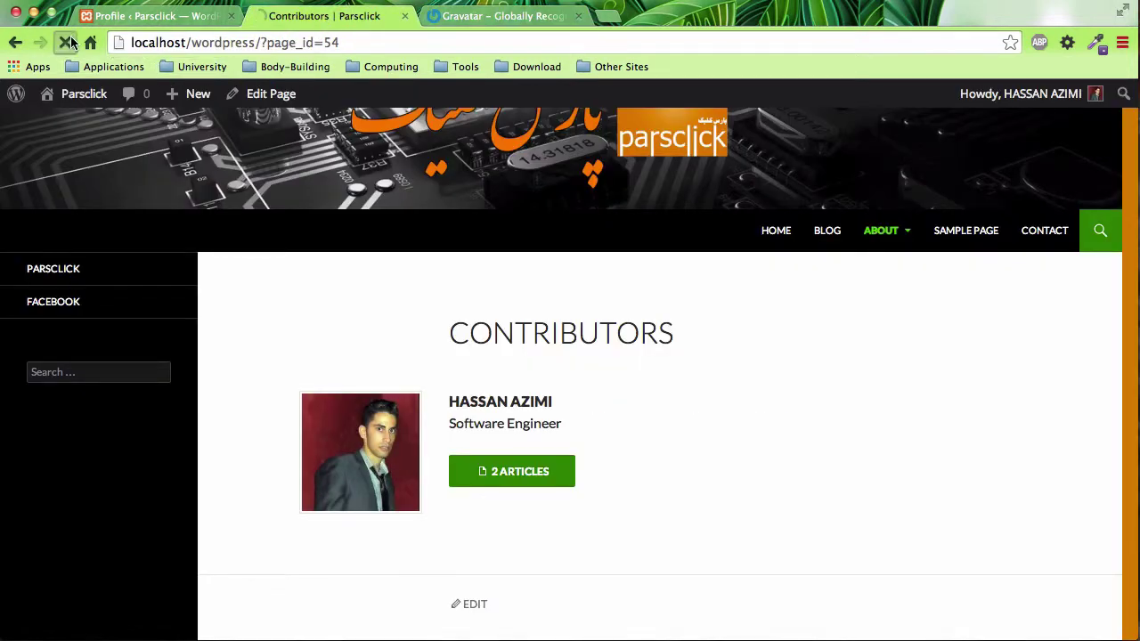
{"action": "mouse_move", "coordinate": [84, 93]}
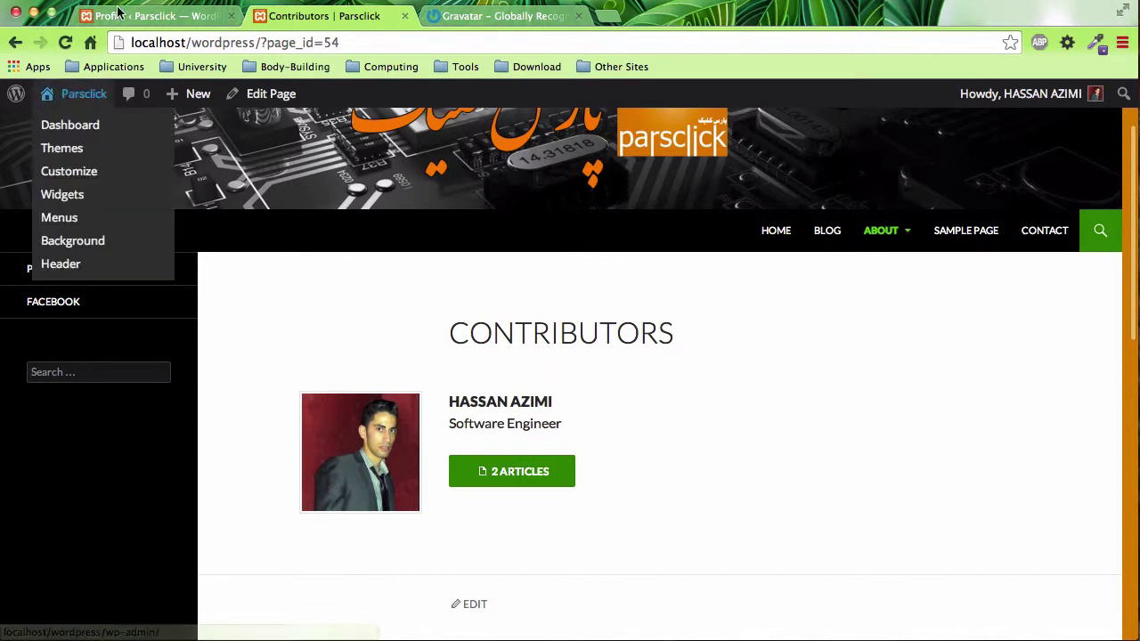
{"action": "left_click", "coordinate": [65, 42]}
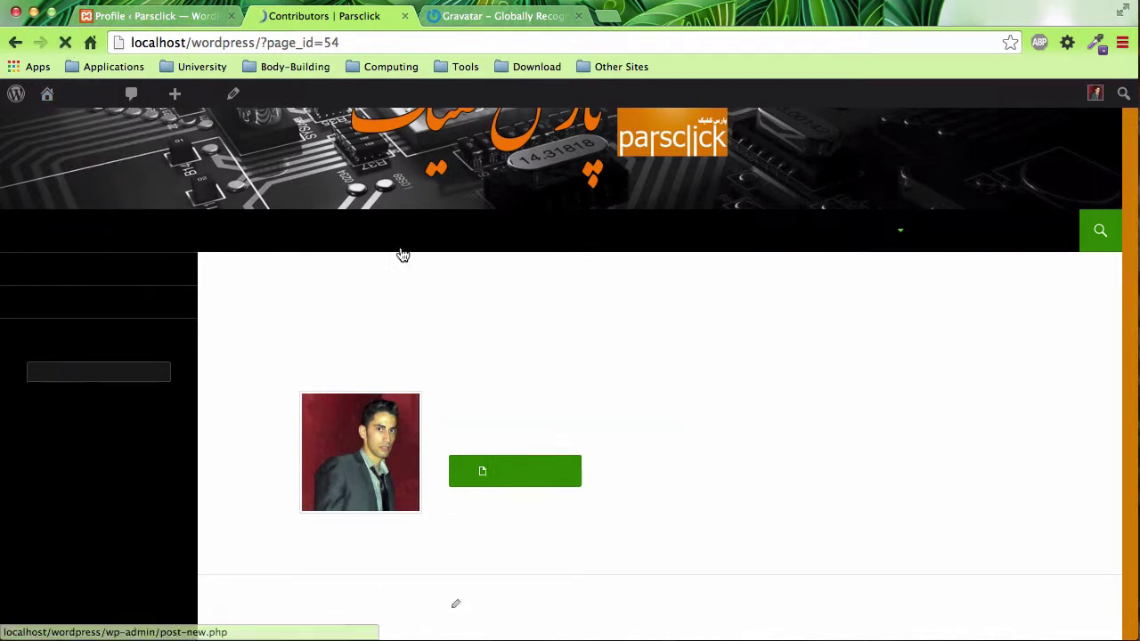
{"action": "left_click", "coordinate": [498, 16]}
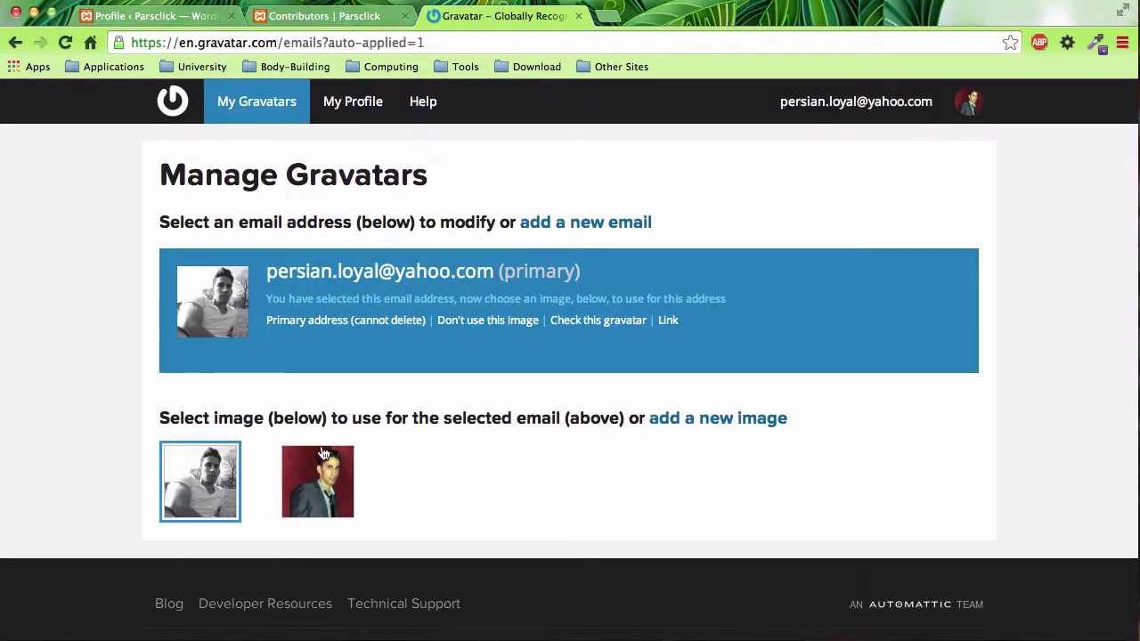
View the avatar's direct image link and come back to Manage Gravatars
{"action": "mouse_move", "coordinate": [229, 458]}
{"action": "left_click", "coordinate": [666, 322]}
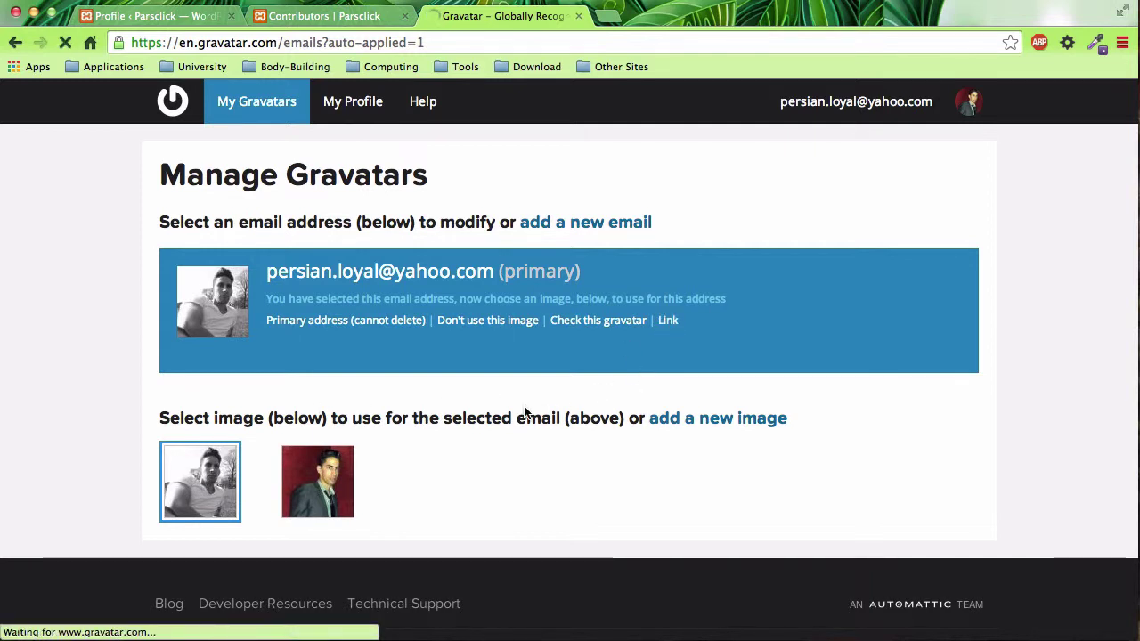
{"action": "left_click", "coordinate": [13, 41]}
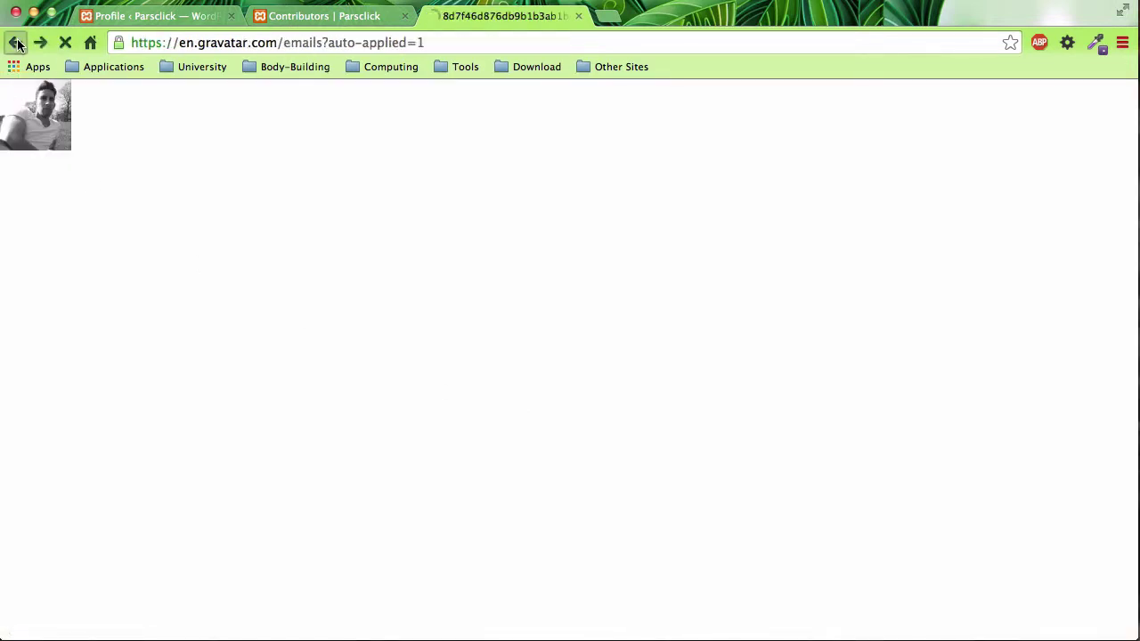
Check the avatar at each rating, then open My Profile's Name and Details editor
{"action": "left_click", "coordinate": [608, 322]}
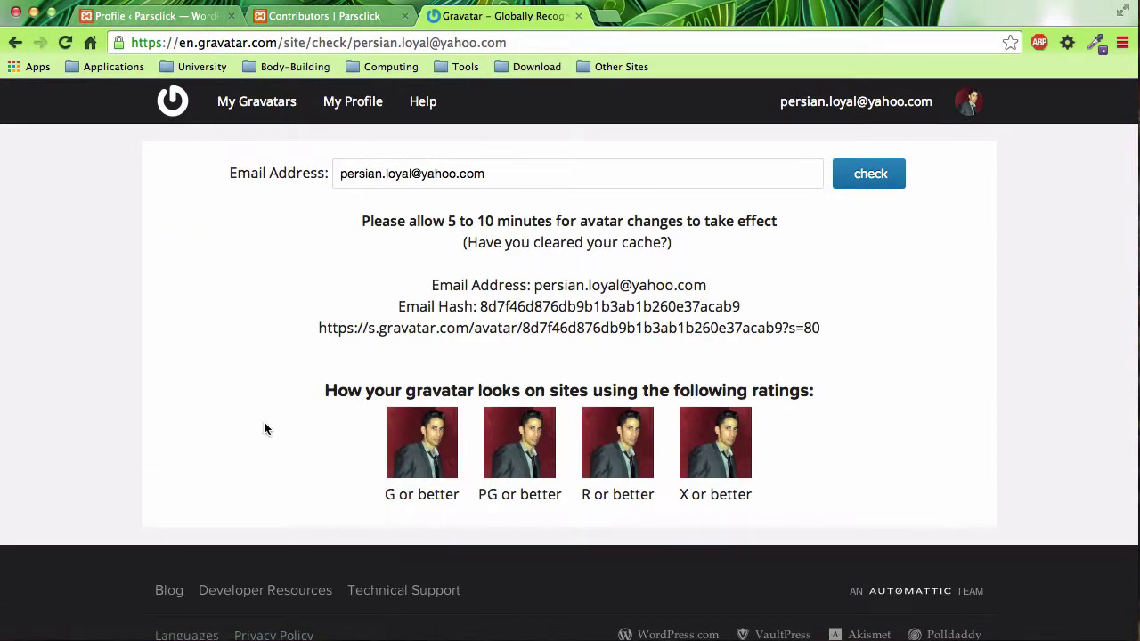
{"action": "left_click", "coordinate": [15, 43]}
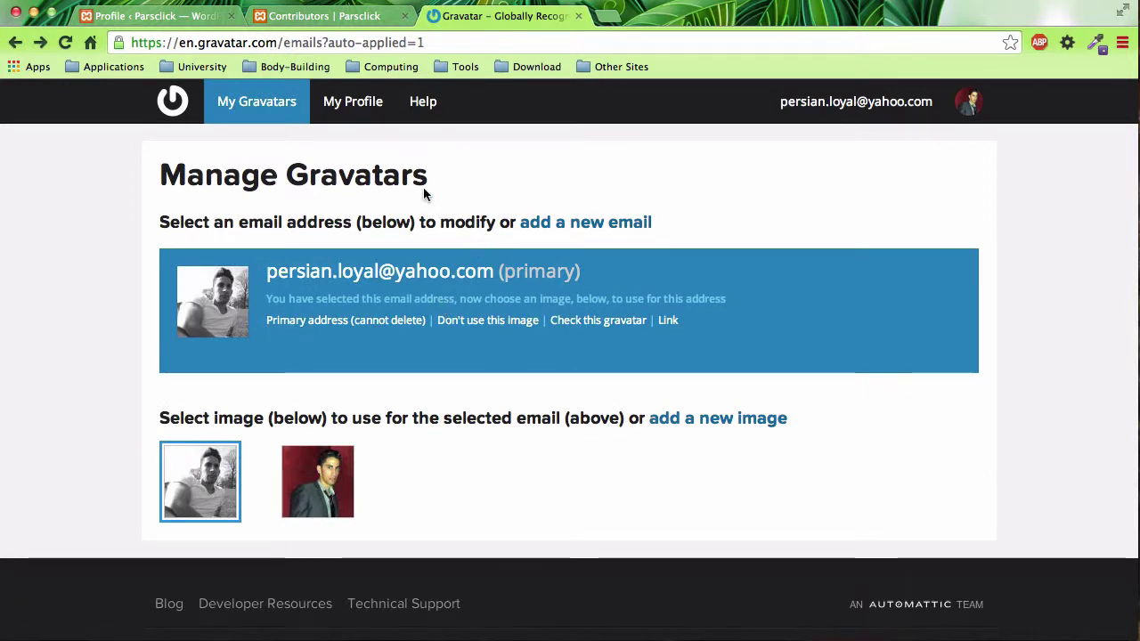
{"action": "left_click", "coordinate": [363, 105]}
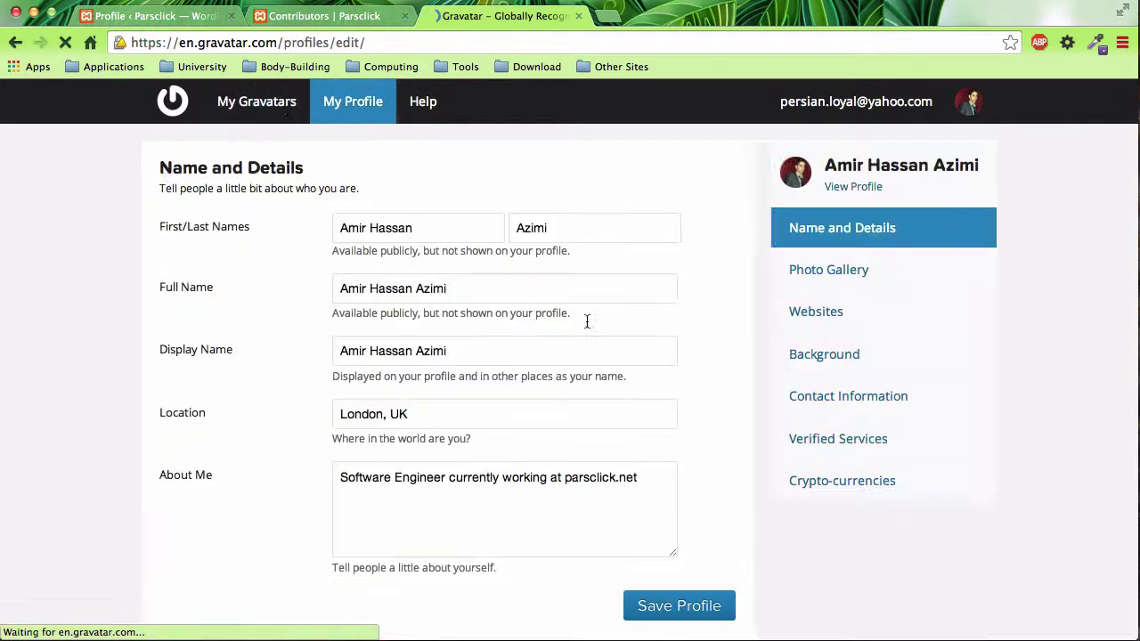
Review Photo Gallery, Websites, Background, Contact Information and Crypto-currencies, ending on Verified Services
{"action": "left_click", "coordinate": [861, 280]}
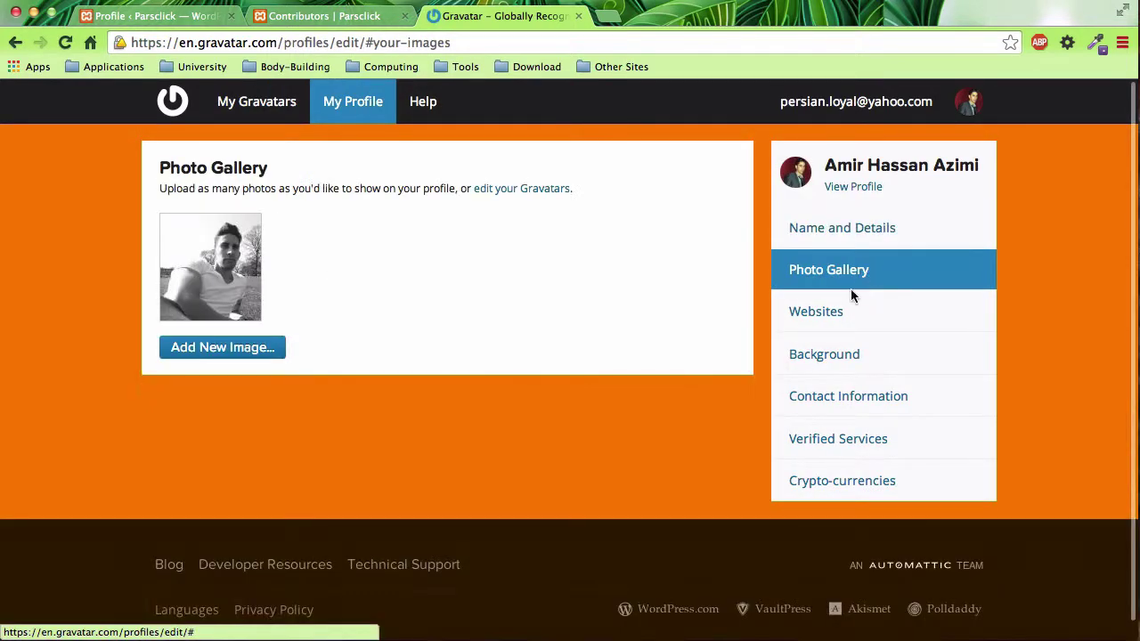
{"action": "left_click", "coordinate": [810, 312]}
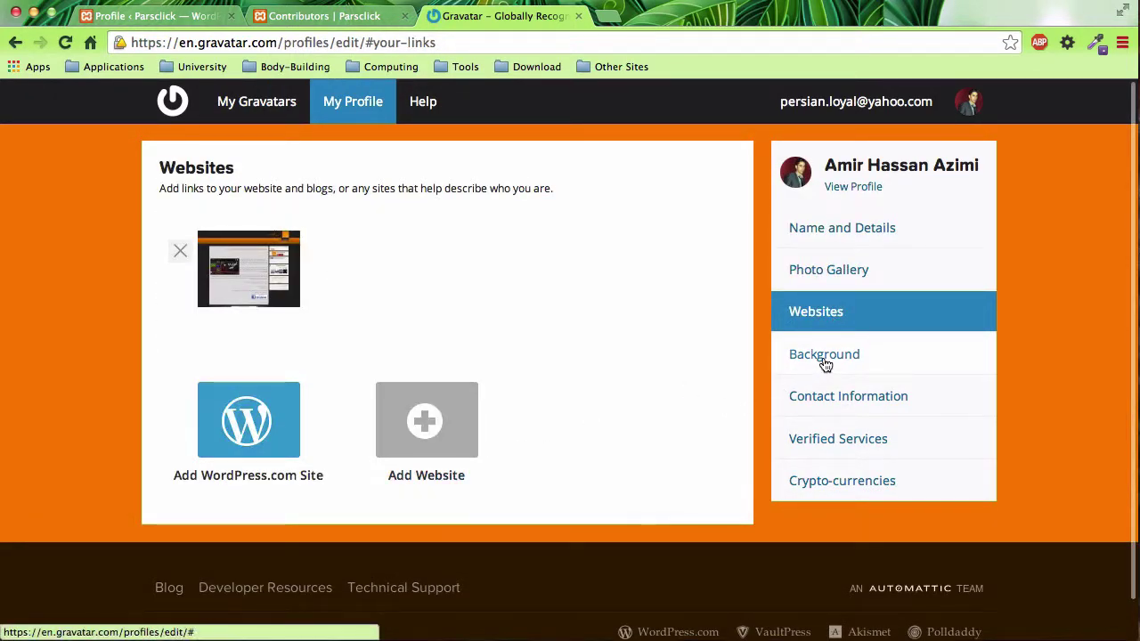
{"action": "left_click", "coordinate": [821, 360]}
{"action": "left_click", "coordinate": [804, 394]}
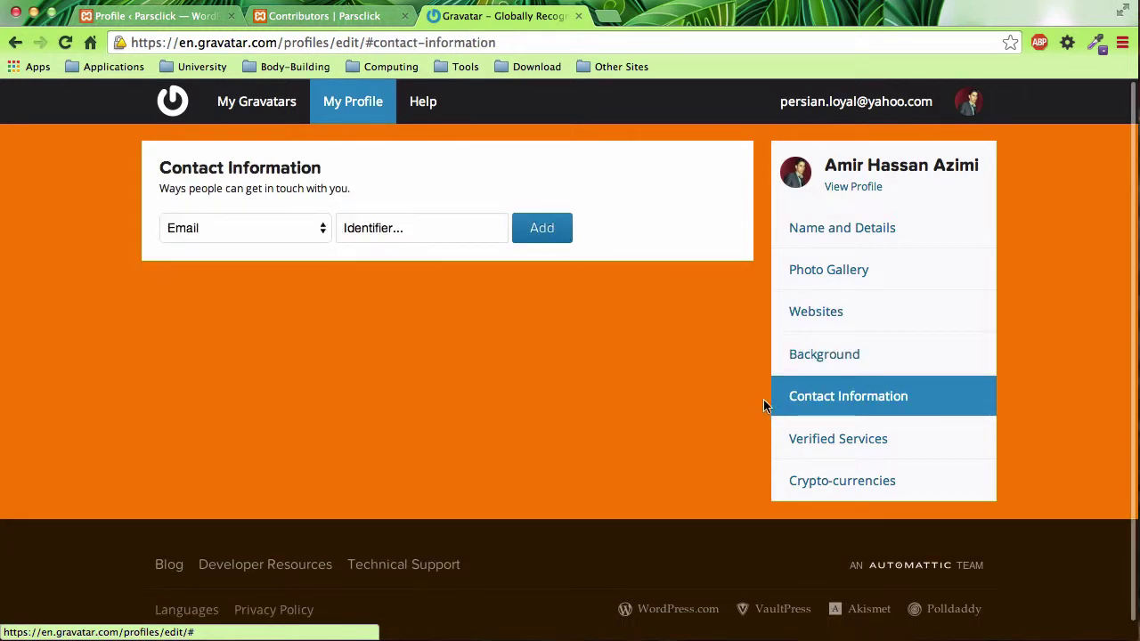
{"action": "left_click", "coordinate": [814, 440]}
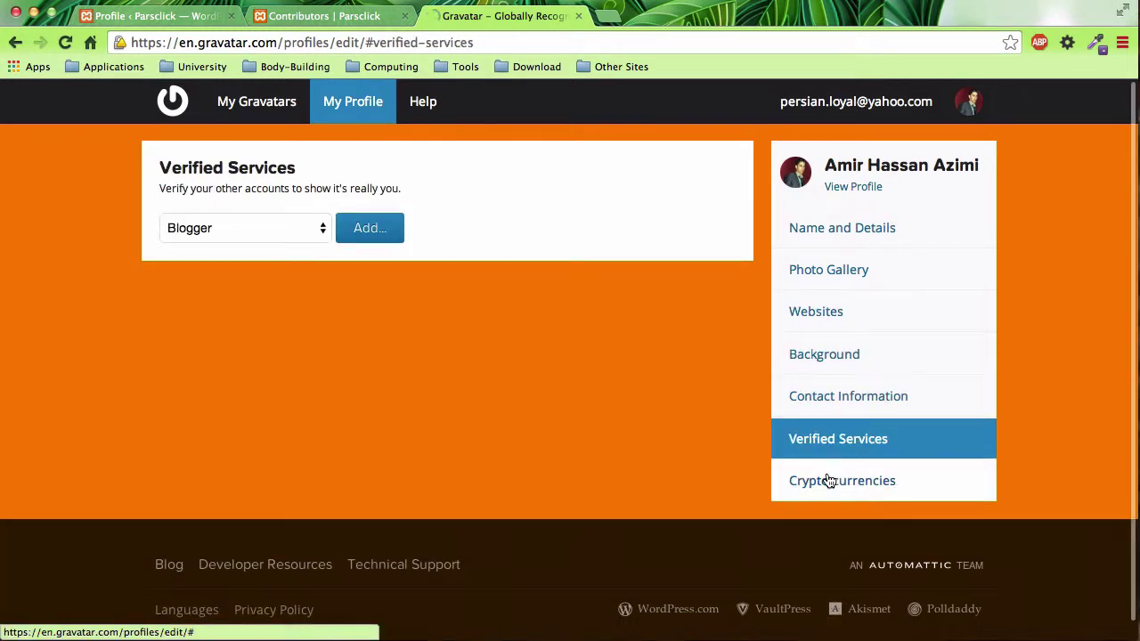
{"action": "left_click", "coordinate": [826, 479]}
{"action": "left_click", "coordinate": [815, 431]}
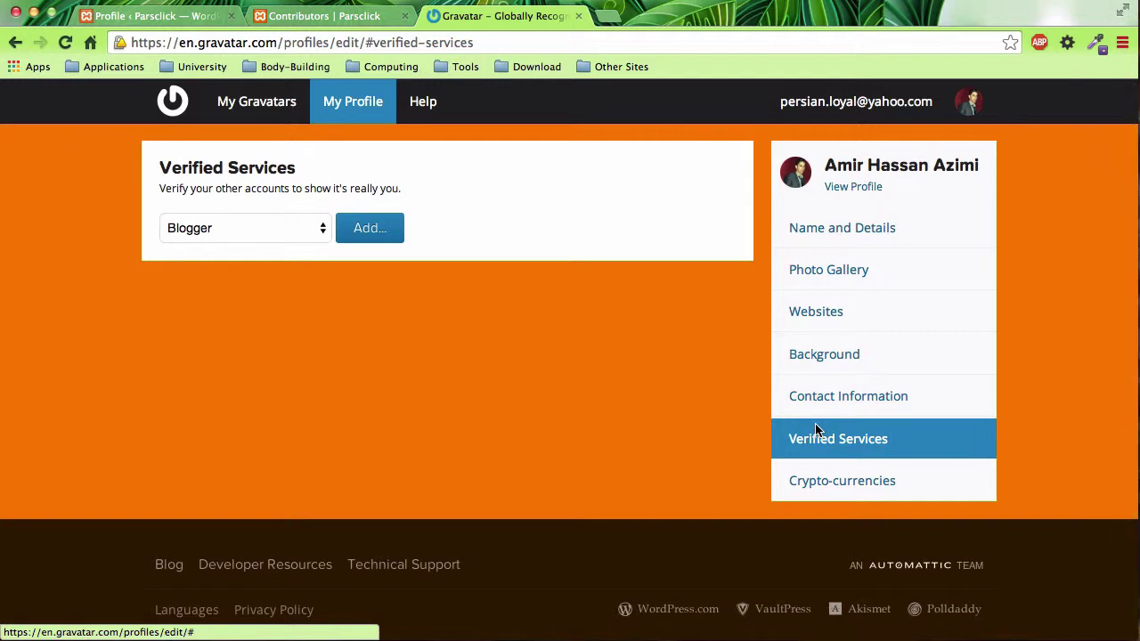